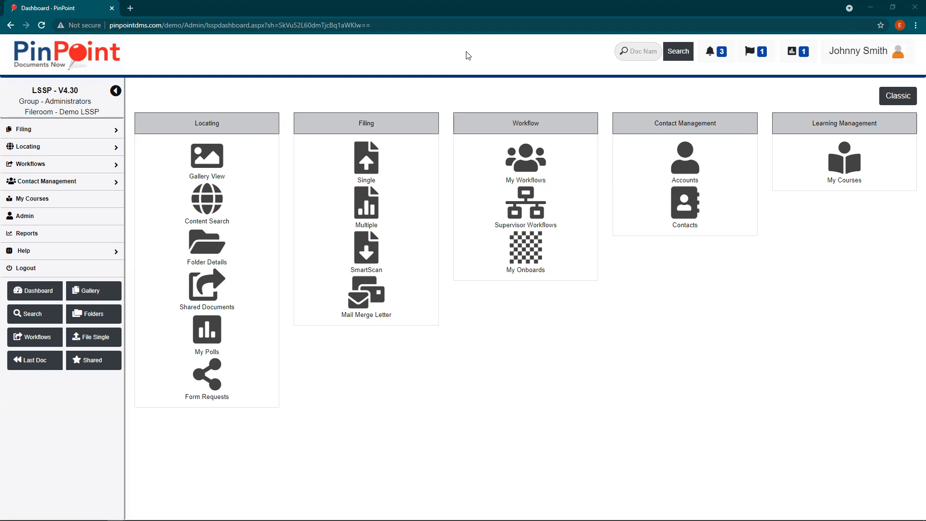
# Step: Switch the dashboard to the Classic layout and review its checked-out documents, document workflows, non-document workflows and recent documents
pyautogui.click(898, 97)
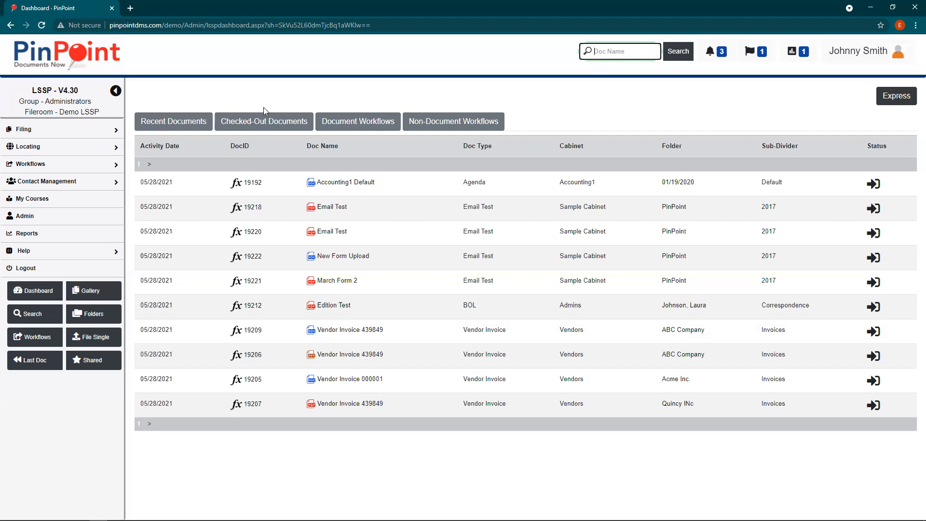
pyautogui.click(262, 122)
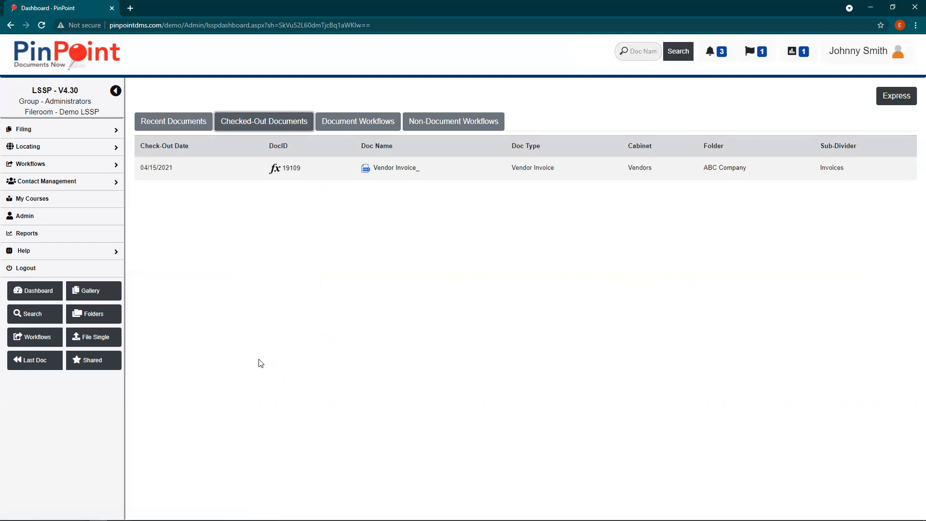
pyautogui.click(336, 128)
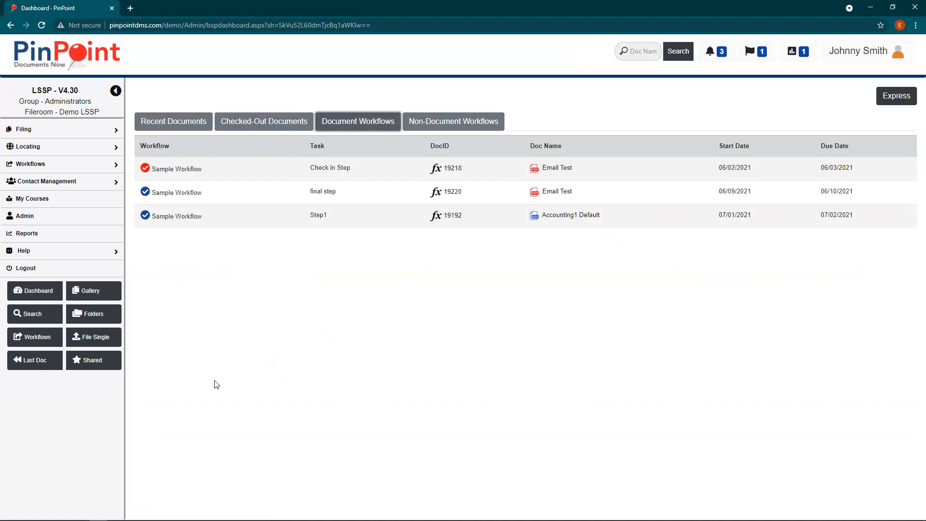
pyautogui.click(454, 126)
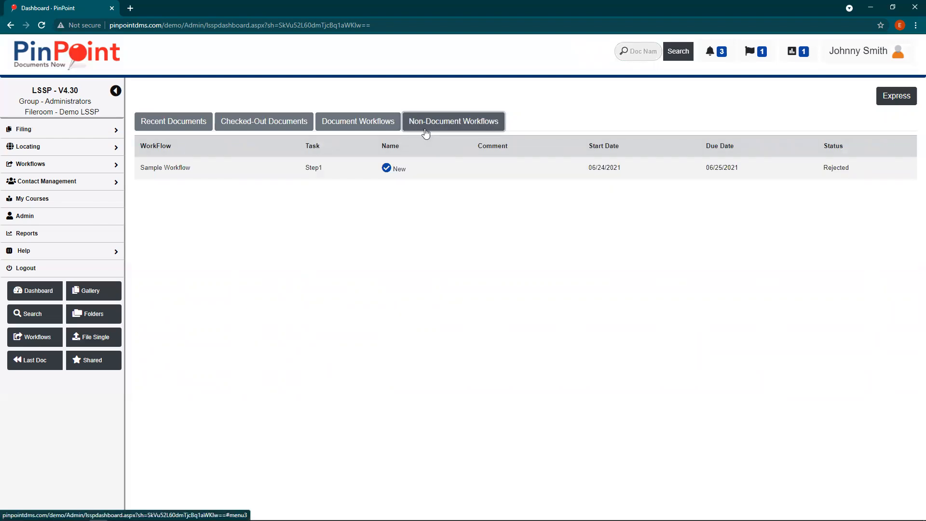
pyautogui.click(372, 128)
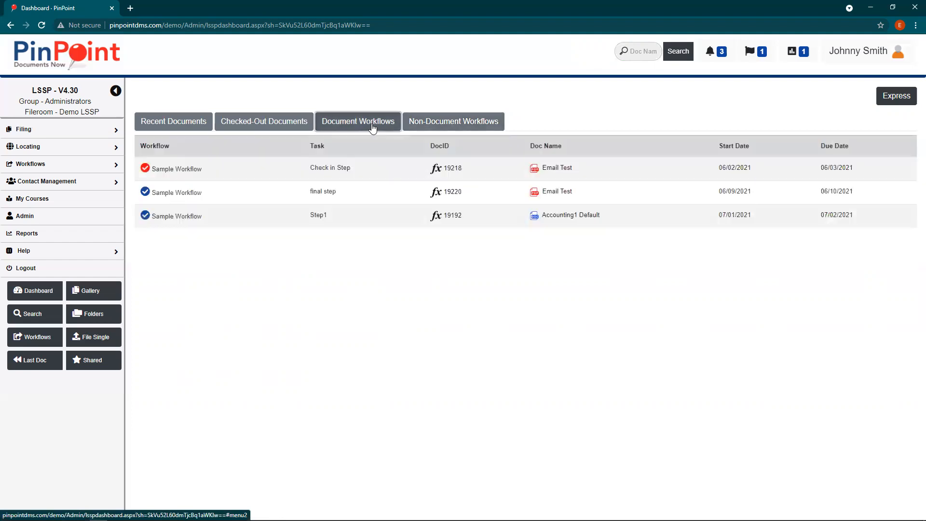
pyautogui.click(287, 129)
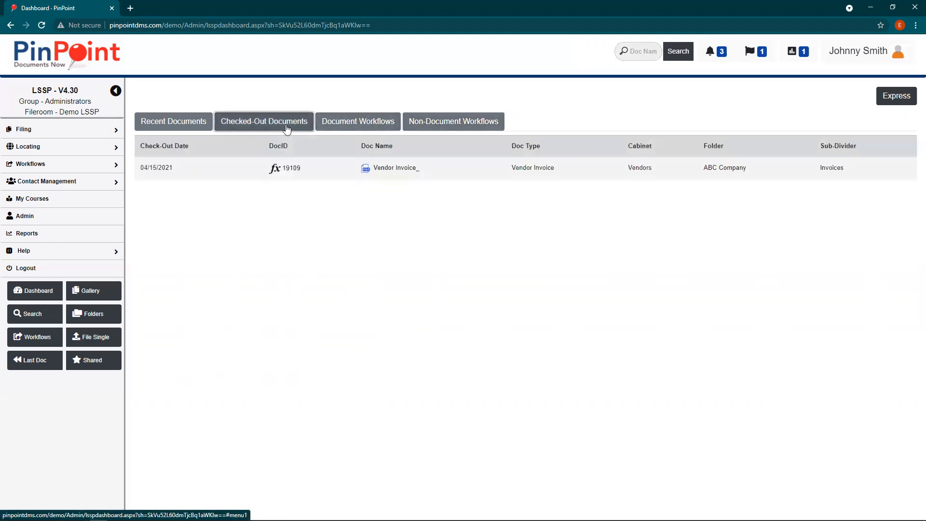
pyautogui.click(194, 124)
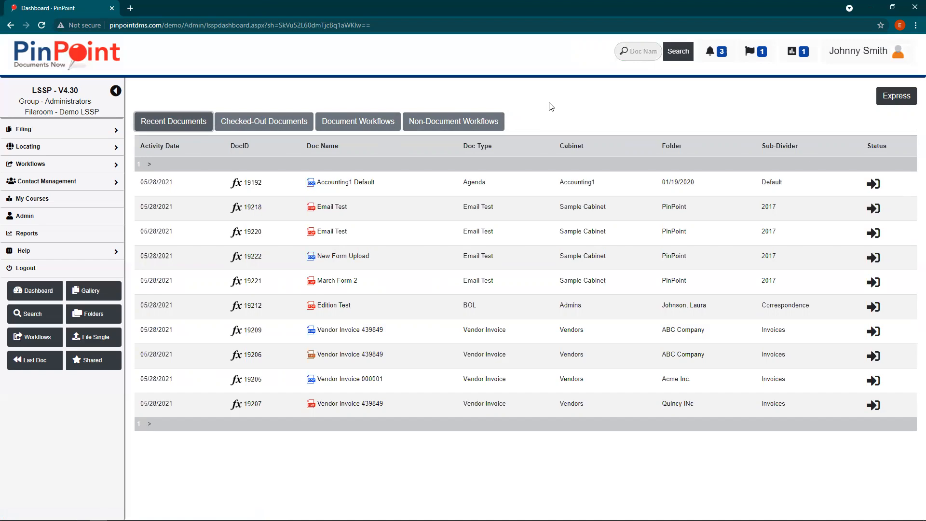
# Step: Return the dashboard to the Express layout, and collapse and restore the navigation sidebar
pyautogui.click(905, 98)
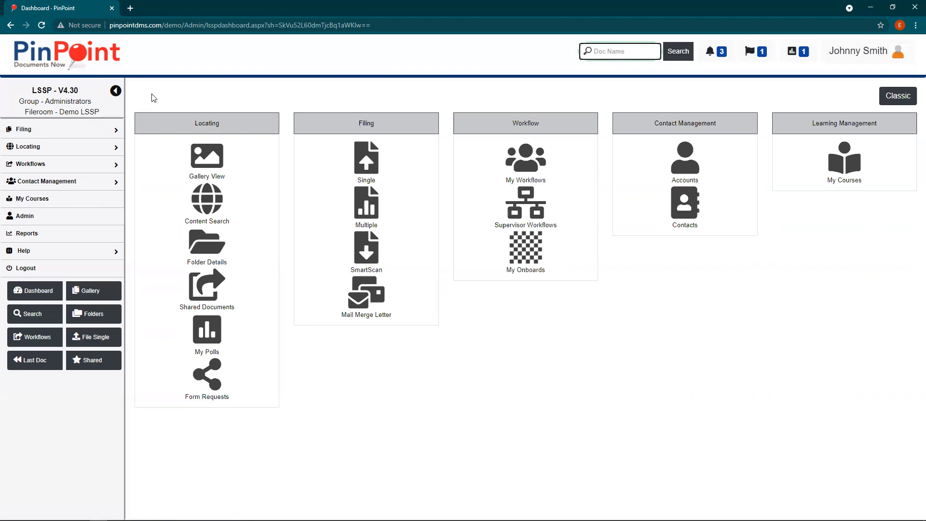
pyautogui.click(116, 91)
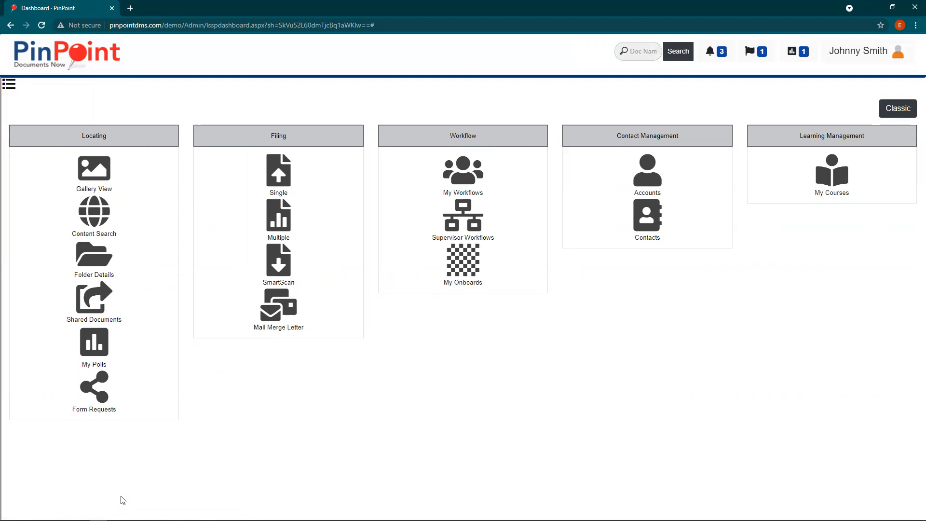
pyautogui.click(9, 85)
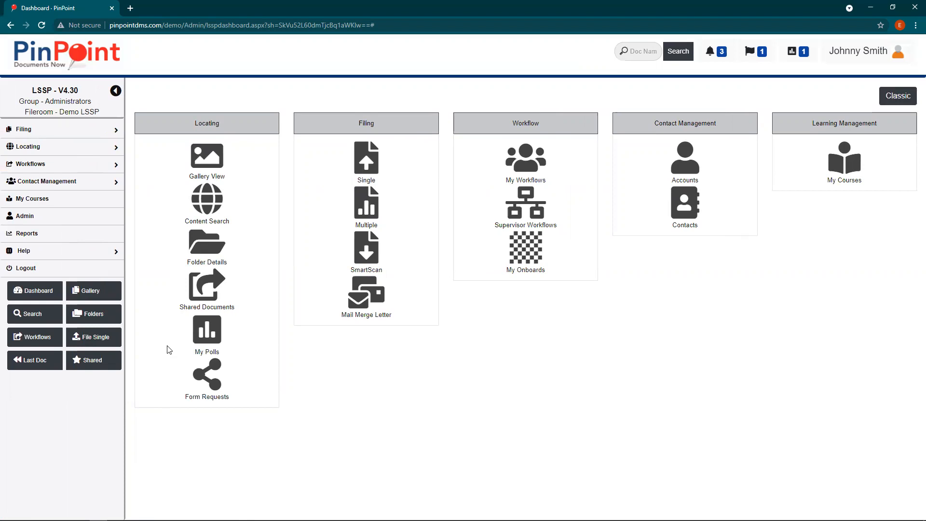
# Step: Open Content Search, and hide and restore its search filters and the navigation sidebar to compare the results area
pyautogui.click(203, 203)
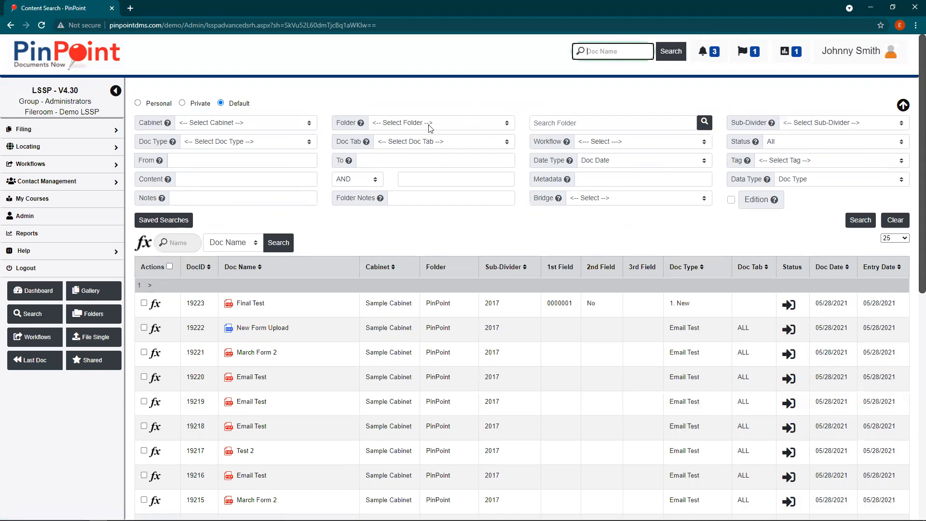
pyautogui.moveTo(381, 203)
pyautogui.click(903, 108)
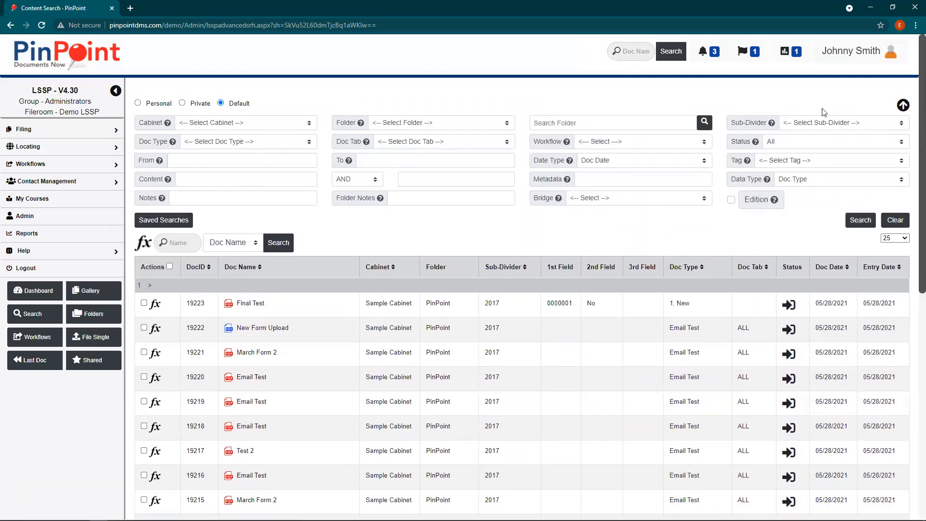
pyautogui.click(903, 105)
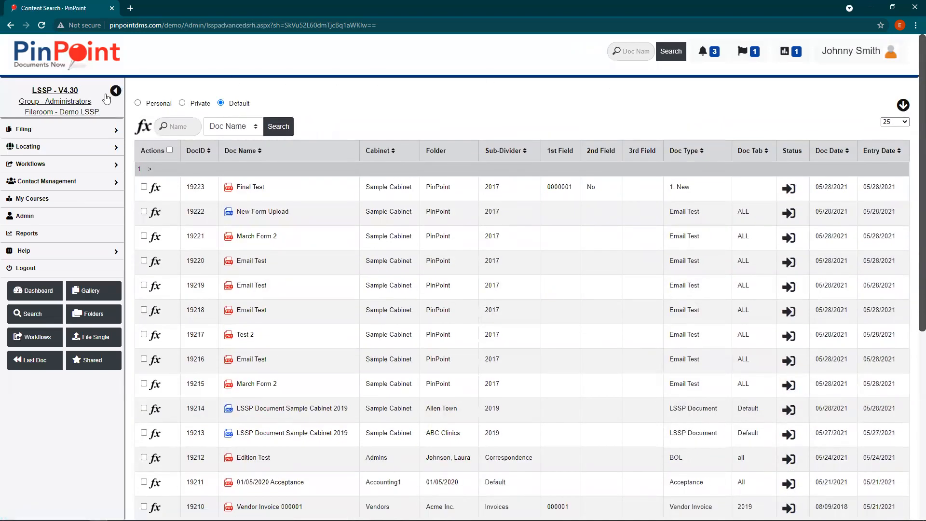
pyautogui.click(115, 91)
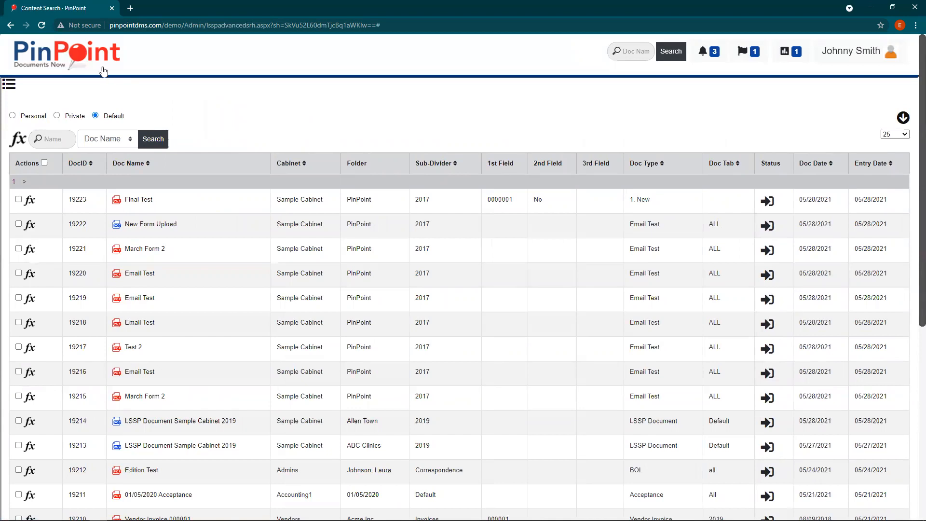
pyautogui.click(9, 85)
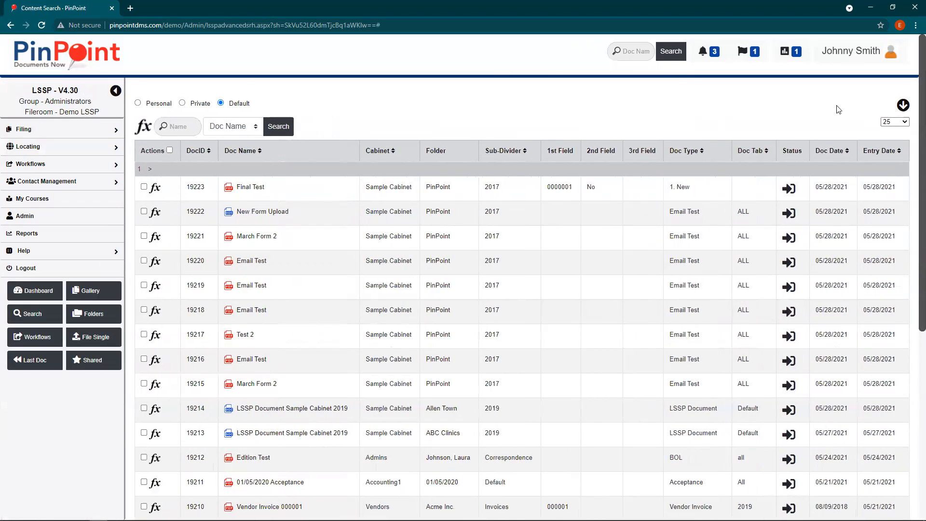
pyautogui.click(903, 105)
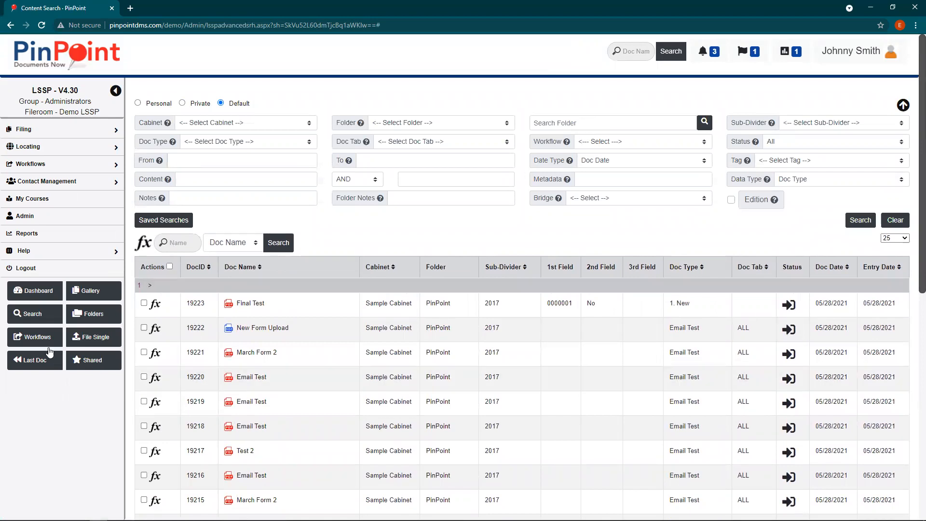
# Step: Open the Gallery view and browse the Admins cabinet to the Filing sub-divider of its third folder
pyautogui.click(85, 296)
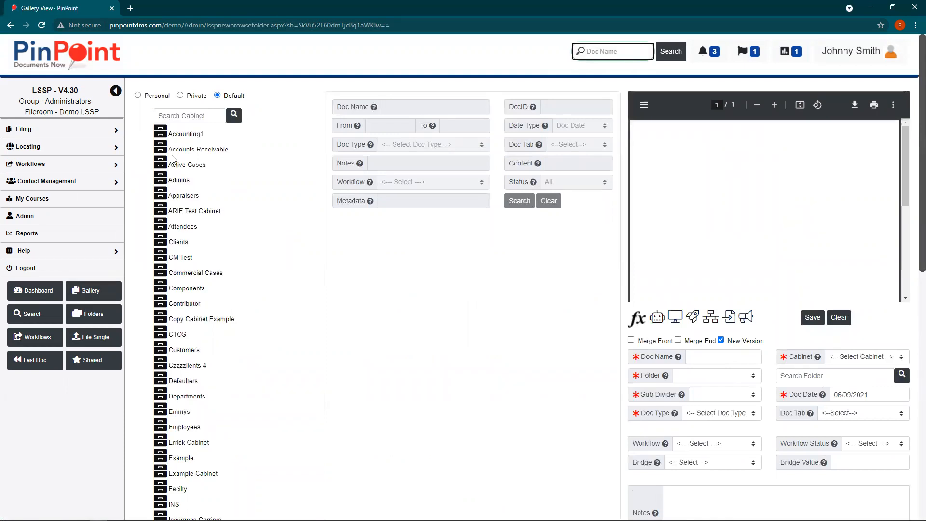
pyautogui.click(164, 181)
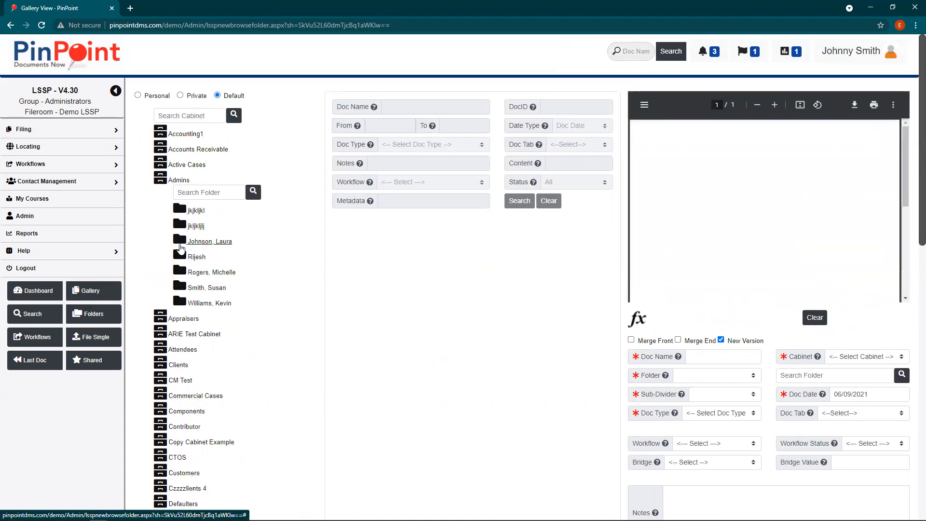
pyautogui.click(181, 245)
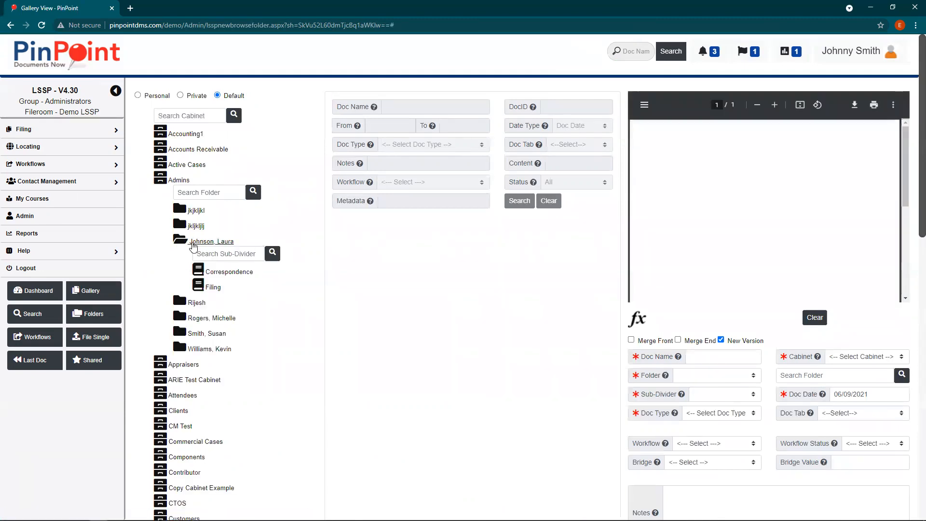
pyautogui.click(198, 288)
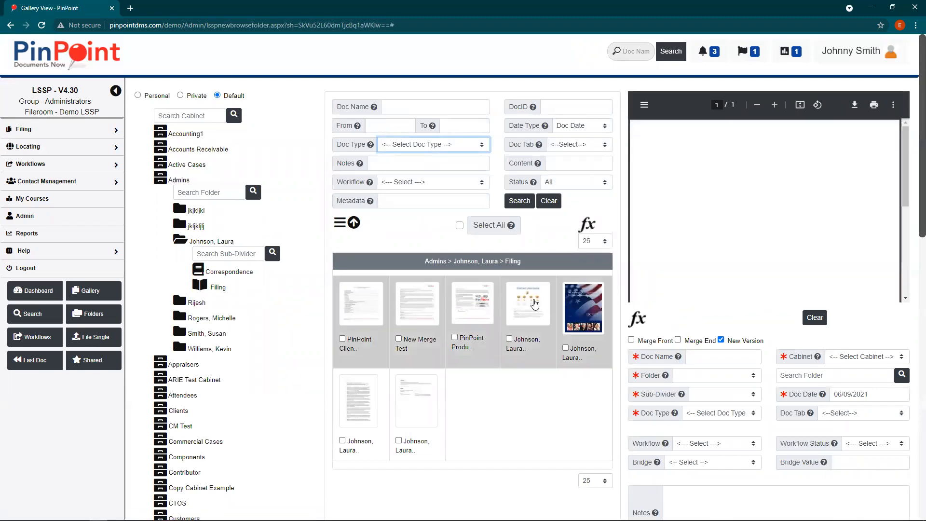
# Step: Show the Filing documents as a detailed list, and hide and restore the search fields and navigation sidebar around it
pyautogui.click(339, 225)
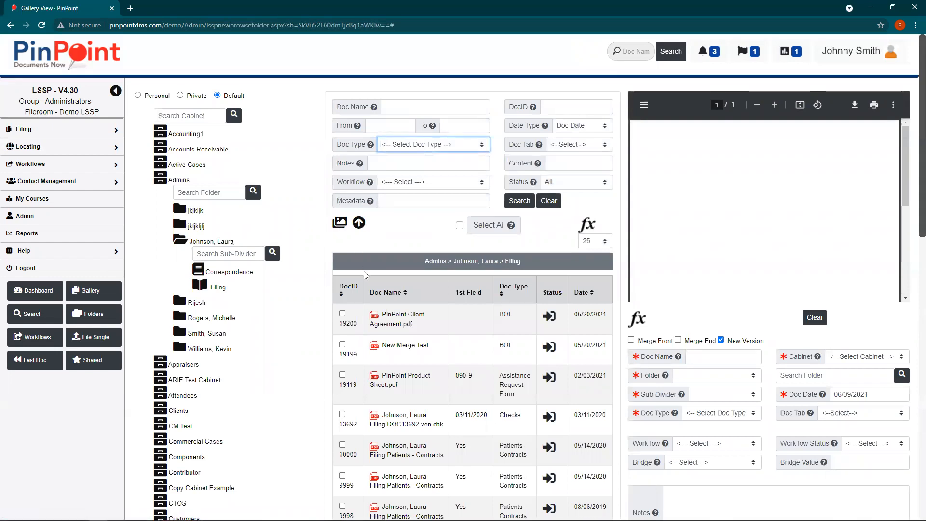
pyautogui.click(358, 225)
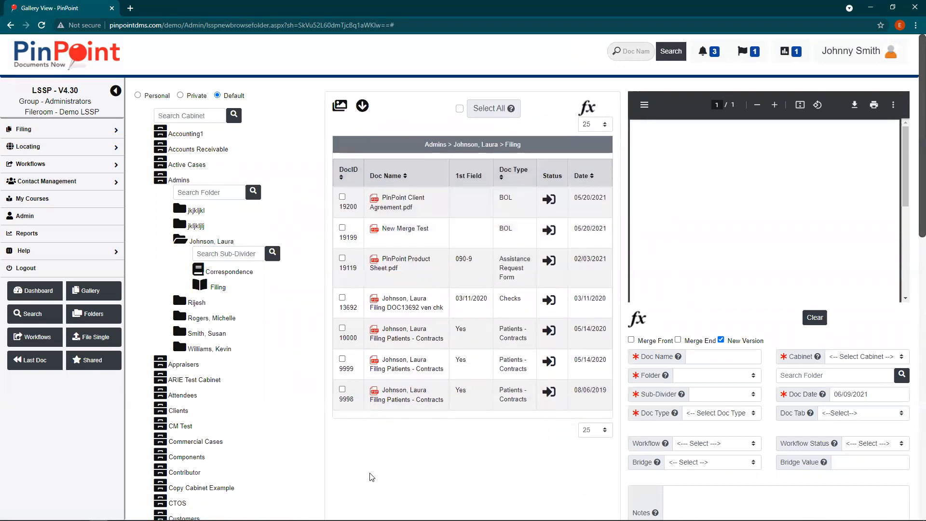
pyautogui.click(116, 91)
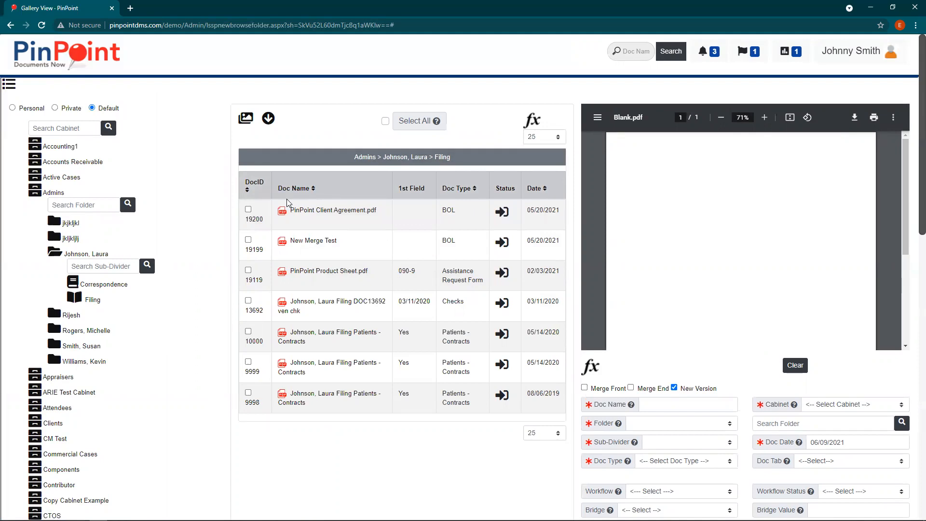
pyautogui.click(268, 118)
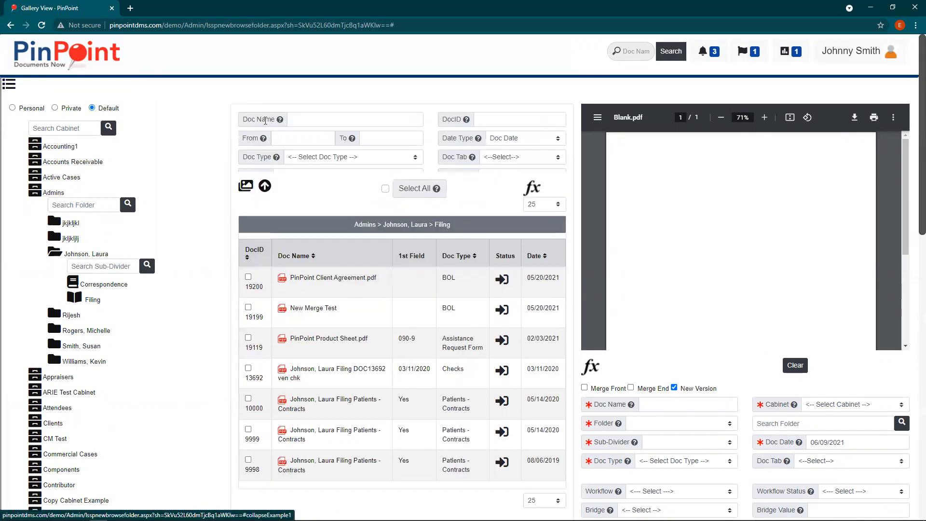
pyautogui.click(9, 84)
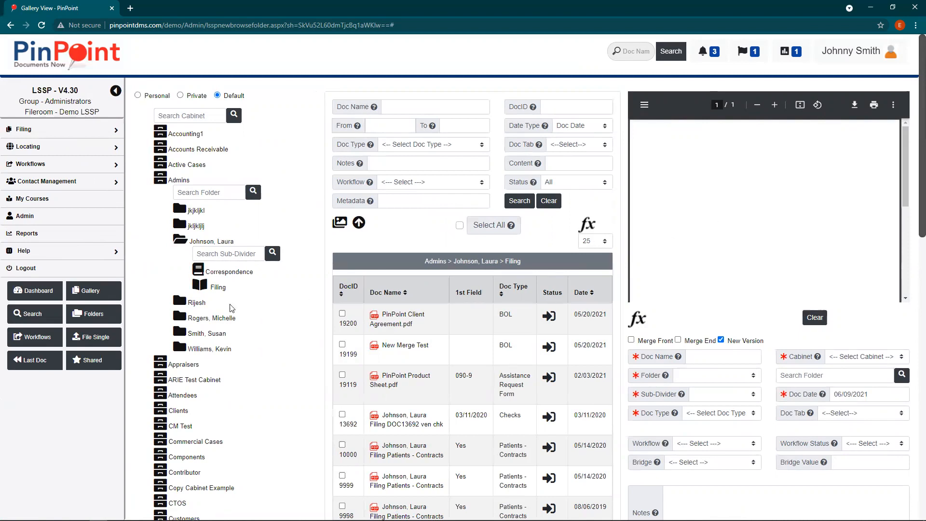
# Step: Return to the dashboard in the Classic layout, open the Email Test document with DocID 19218 for review, and close it
pyautogui.click(36, 294)
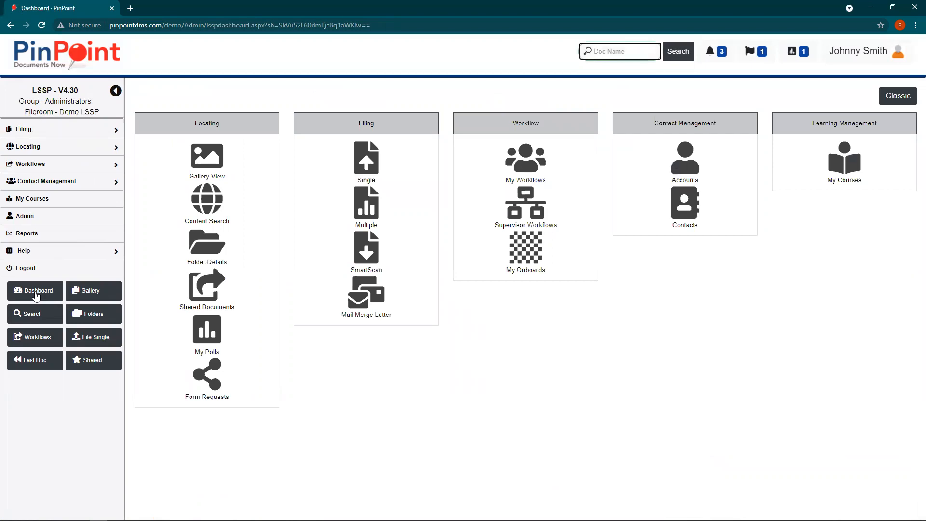
pyautogui.click(900, 96)
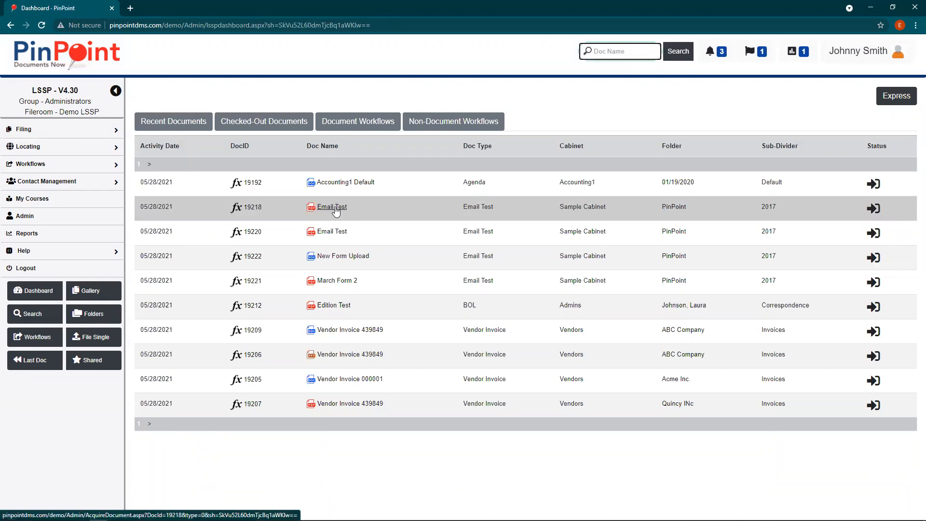
pyautogui.click(335, 208)
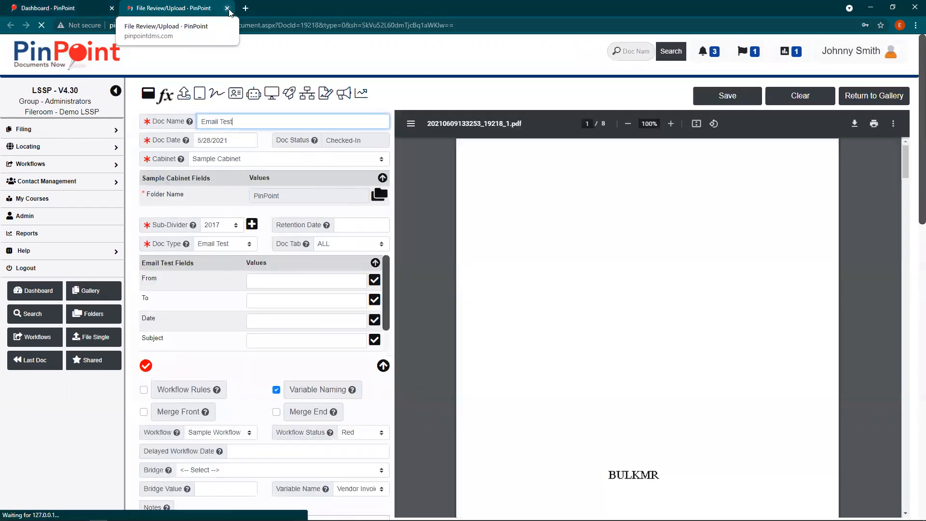
pyautogui.click(227, 9)
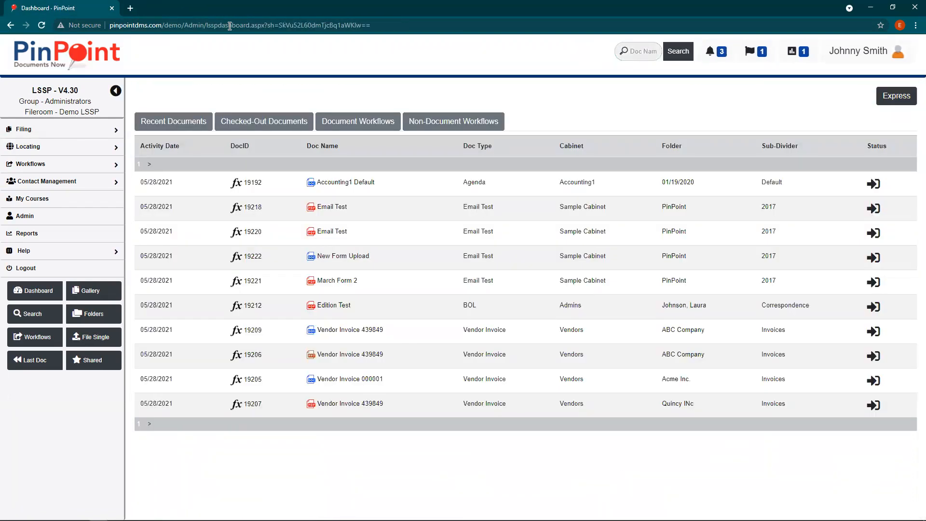
# Step: Preview document 19218 from the recent documents list, examine its pages, index fields and workflow step, and close the preview
pyautogui.click(254, 210)
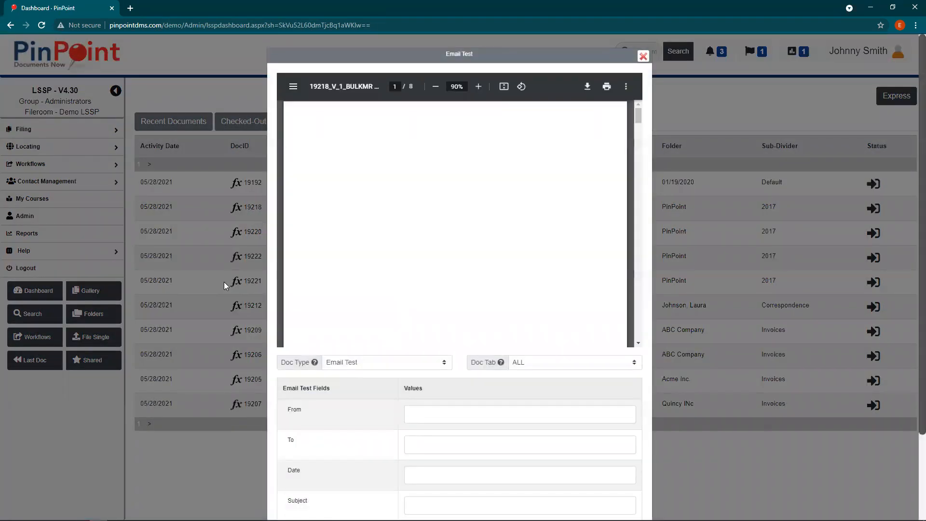
pyautogui.scroll(-5, 332, 262)
pyautogui.scroll(5, 332, 262)
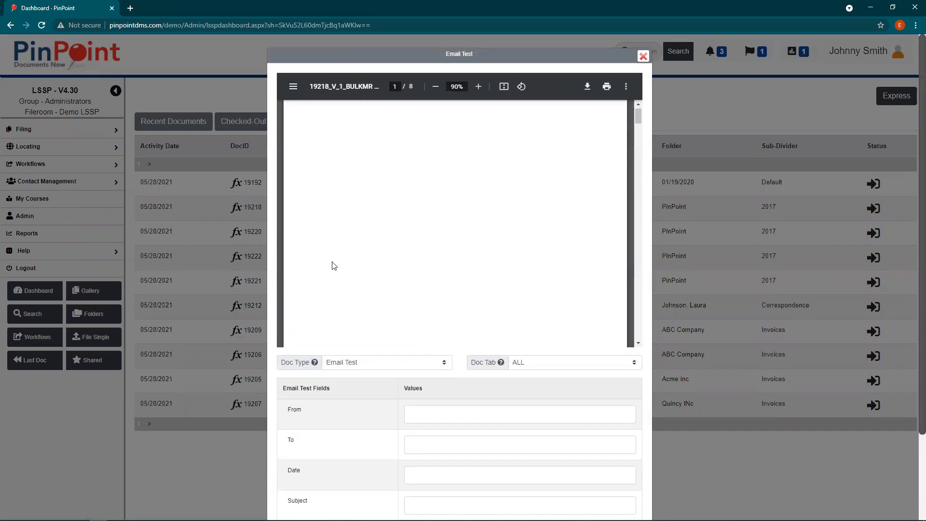
pyautogui.scroll(-2, 248, 400)
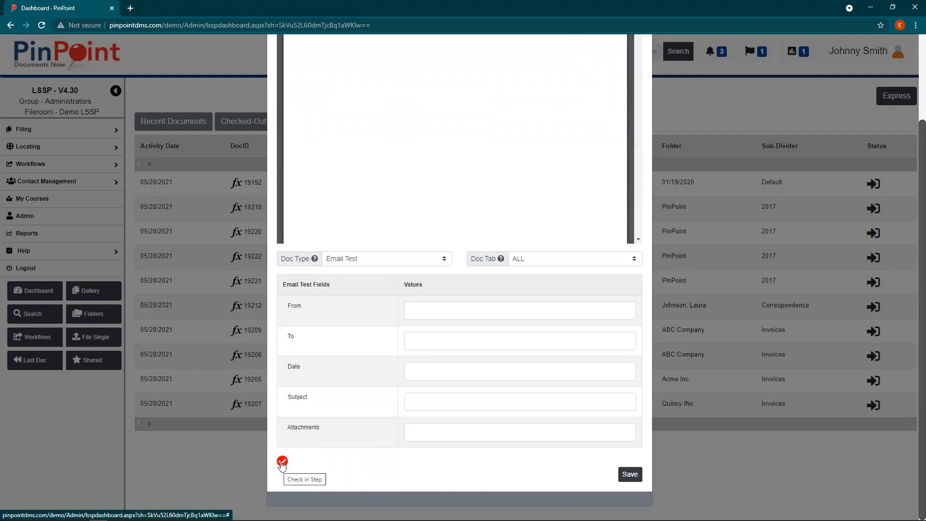
pyautogui.scroll(3, 282, 464)
pyautogui.scroll(-6, 396, 239)
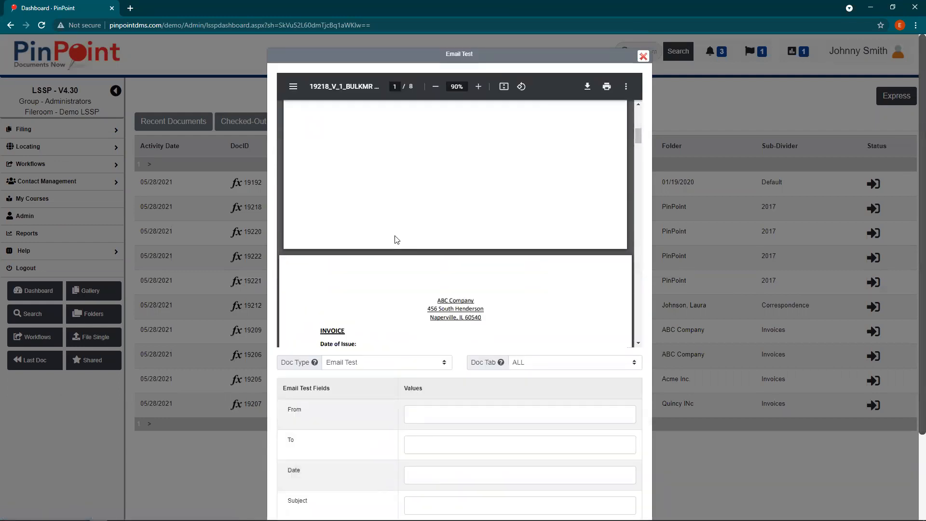
pyautogui.scroll(-2, 396, 239)
pyautogui.click(188, 473)
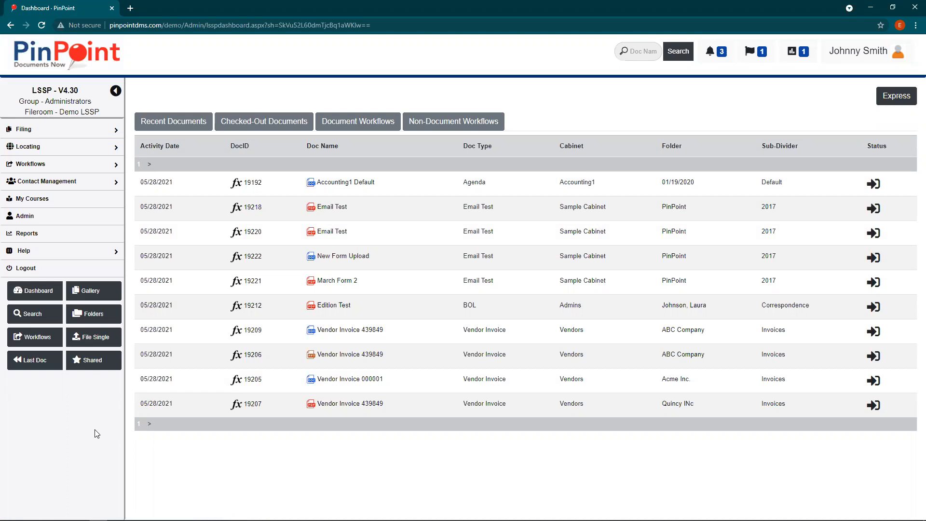
# Step: Open the administration dashboard
pyautogui.click(25, 217)
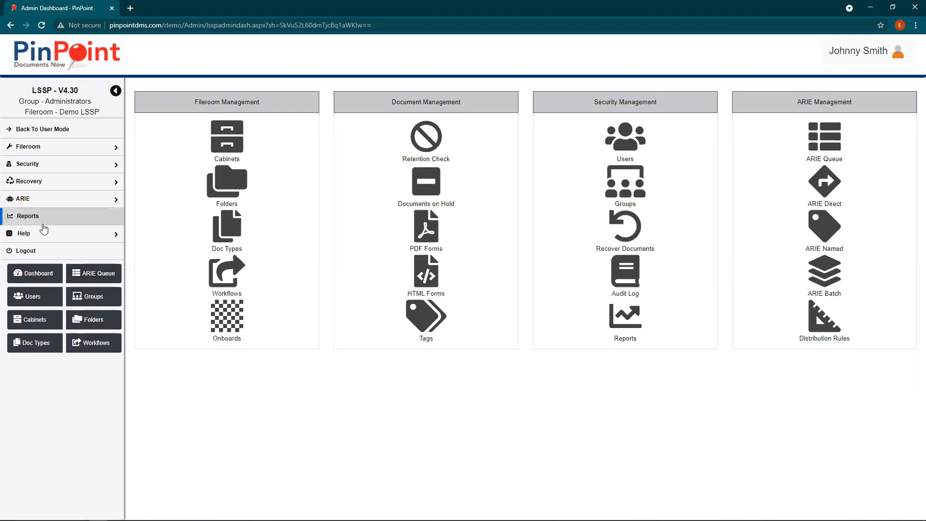
# Step: Try to rename the first folder field of the Admins cabinet to Admin Name, and close the cabinet settings
pyautogui.click(236, 147)
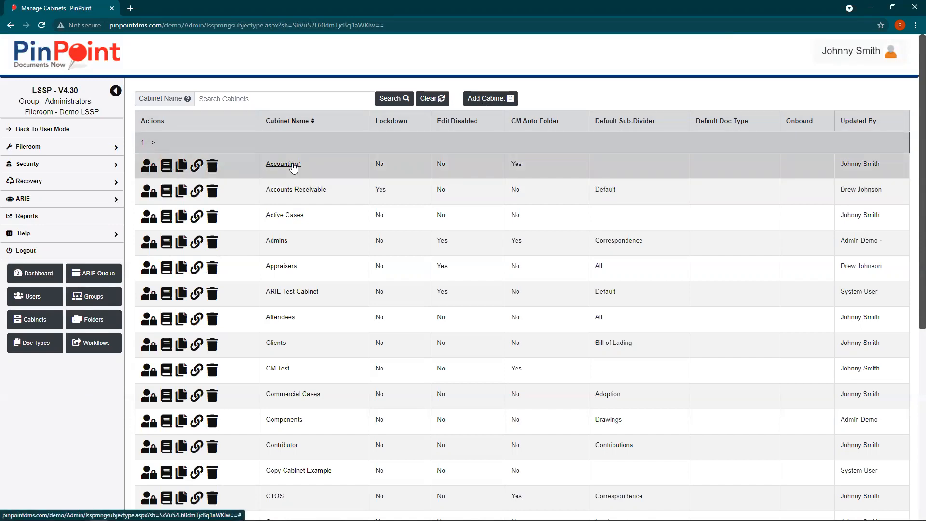
pyautogui.click(282, 241)
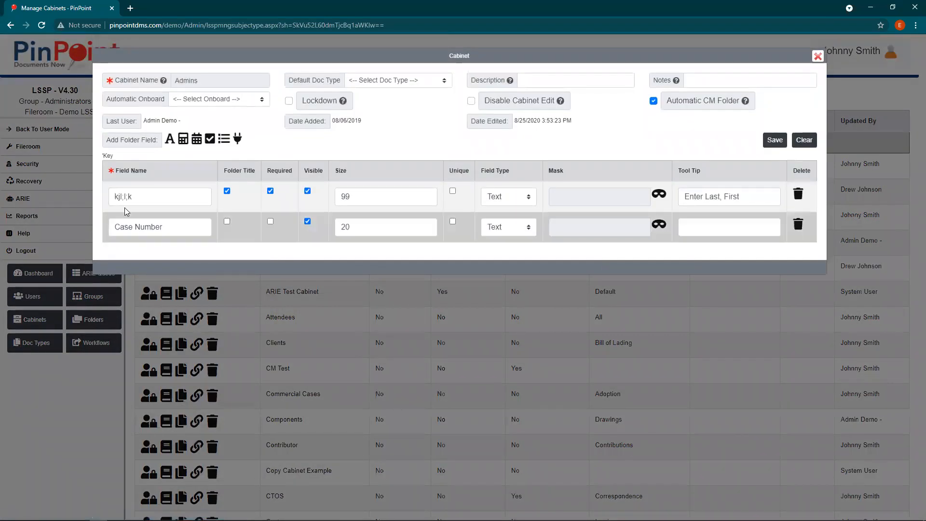
pyautogui.moveTo(131, 197); pyautogui.dragTo(116, 197)
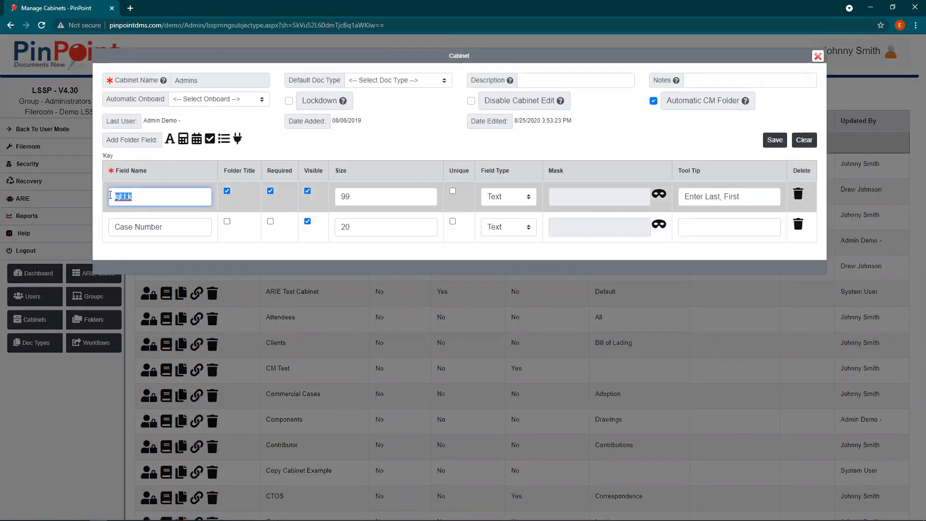
pyautogui.write('Admin Name')
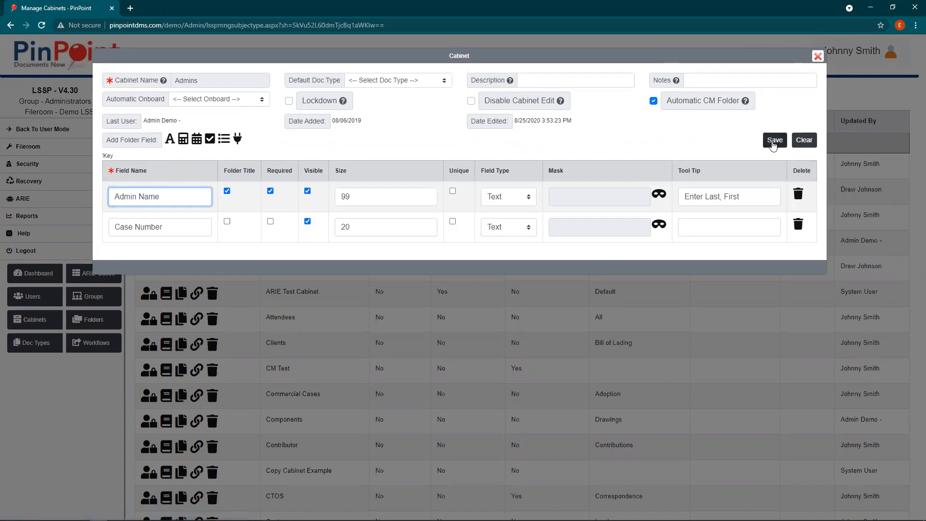
pyautogui.click(774, 140)
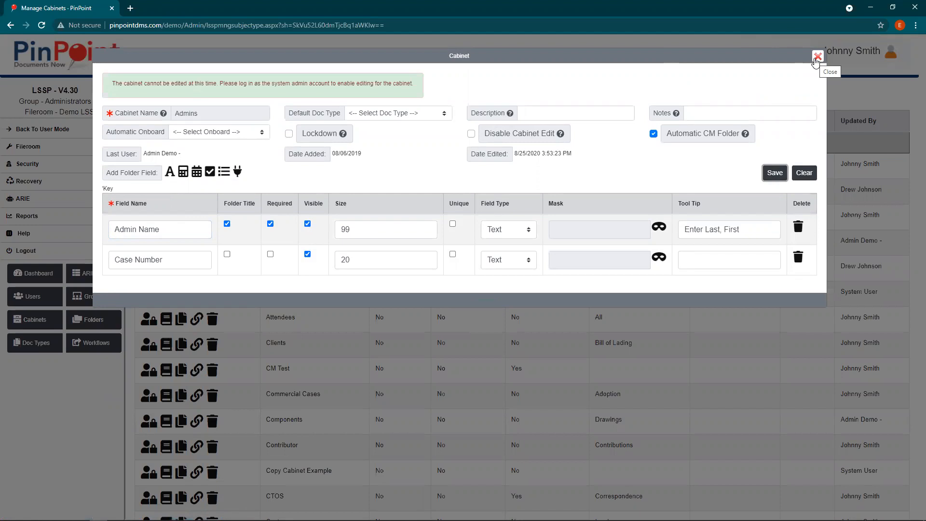
pyautogui.click(816, 57)
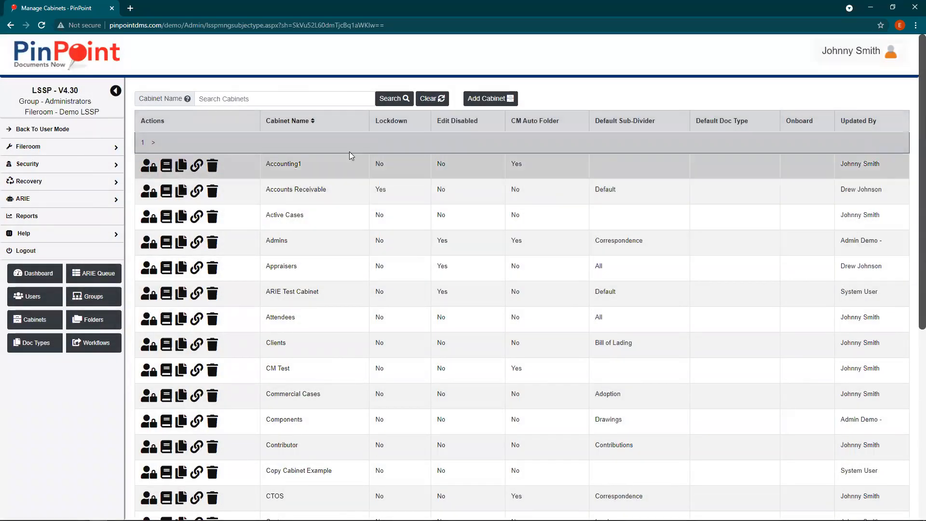
# Step: Draft a cabinet named New Cabinet with a text folder field called Folder Name, and close it without saving
pyautogui.click(489, 102)
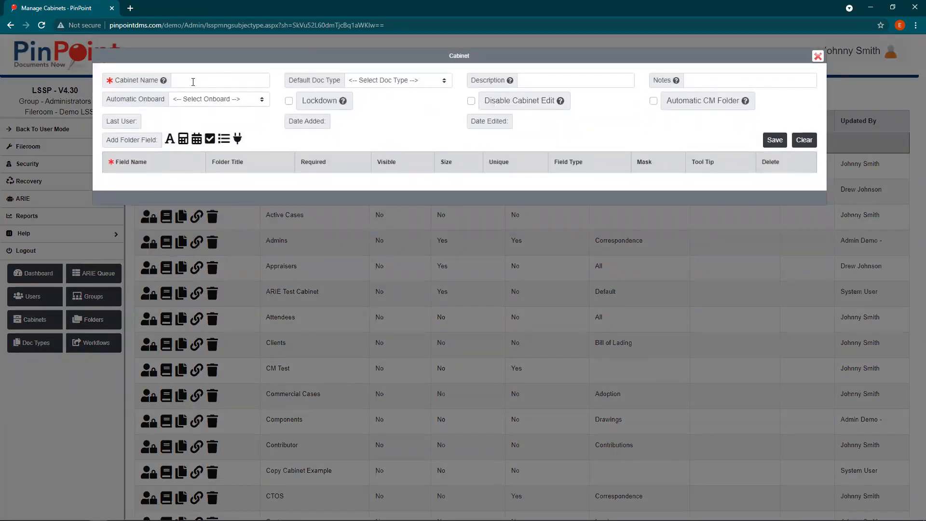
pyautogui.write('New Cabinet')
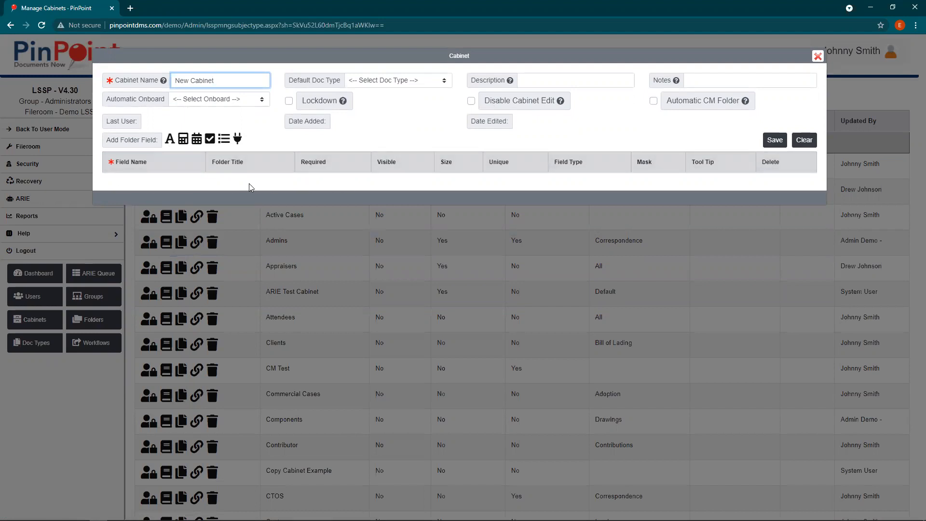
pyautogui.click(170, 140)
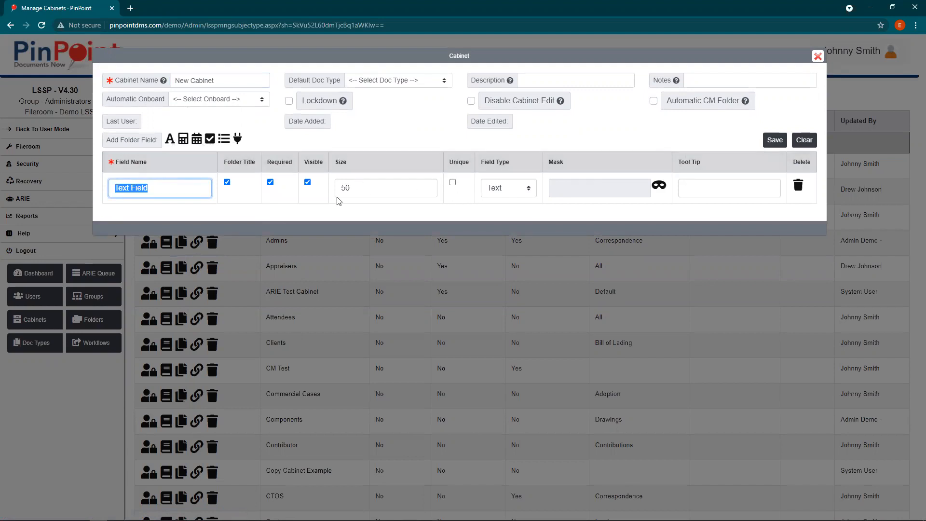
pyautogui.write('Foldr')
pyautogui.press('BackSpace')
pyautogui.write('er Name')
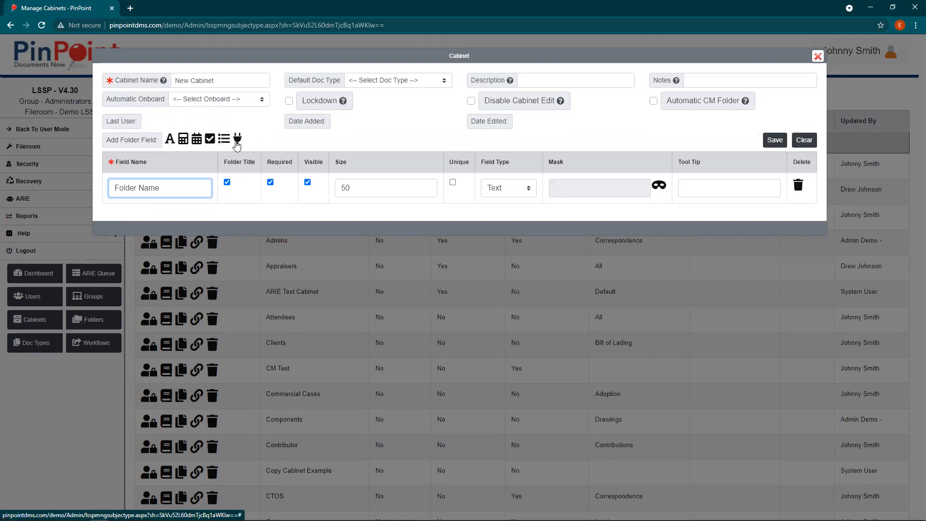
pyautogui.click(78, 391)
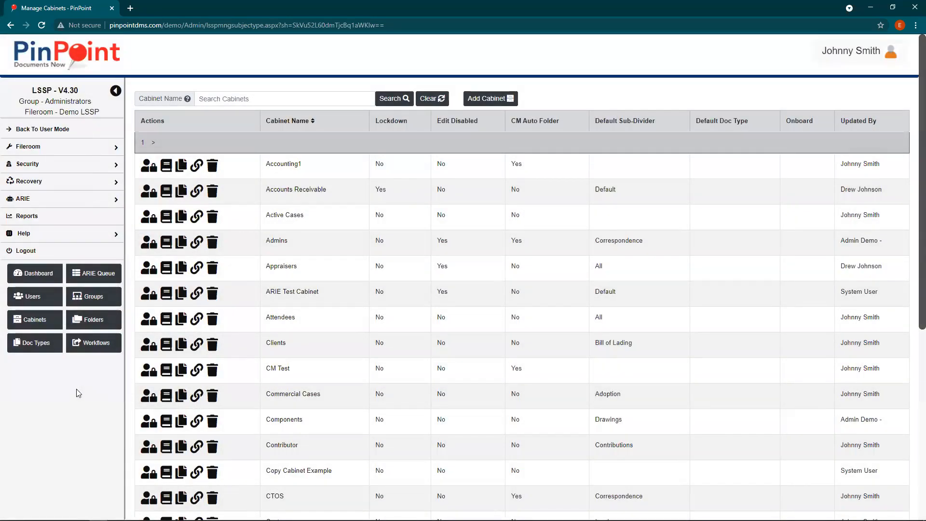
# Step: Draft a document type named Invoice with a text field Invoice Number and a date field Invoice Date, and close it without saving
pyautogui.click(38, 348)
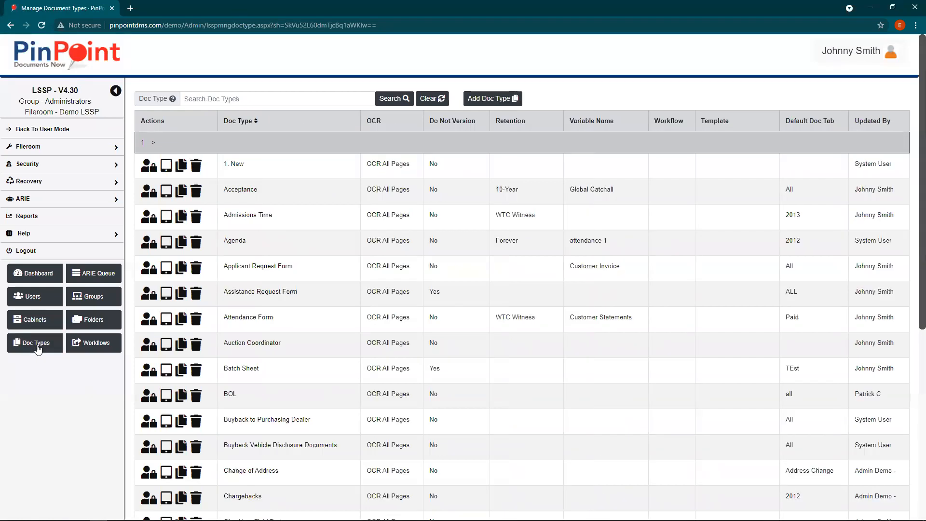
pyautogui.click(40, 273)
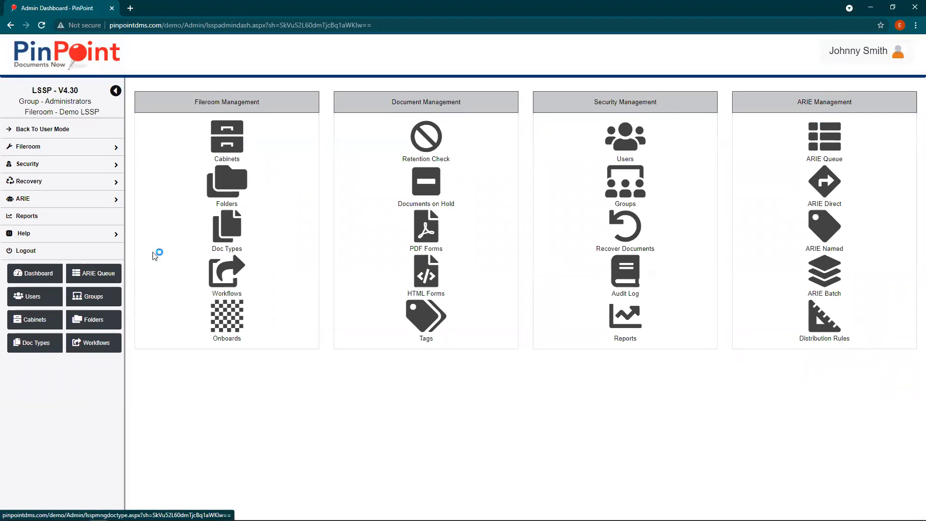
pyautogui.click(30, 350)
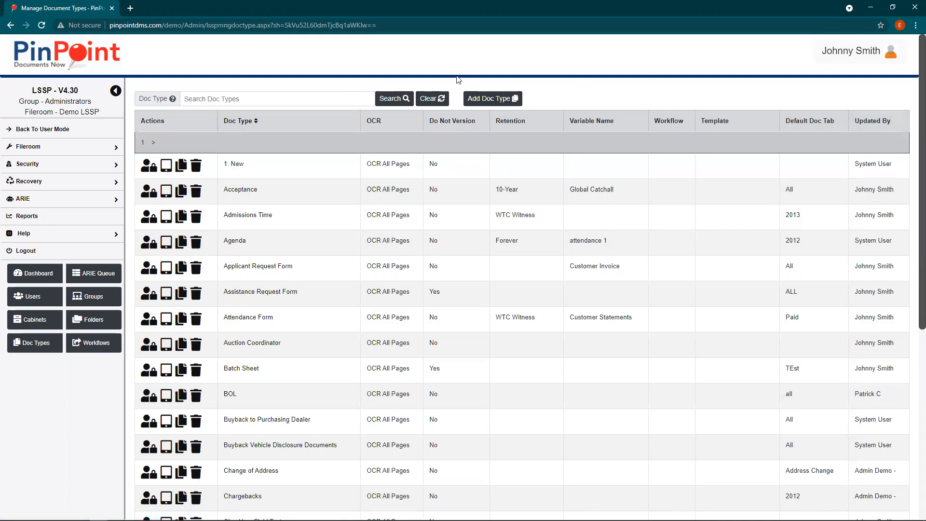
pyautogui.click(499, 101)
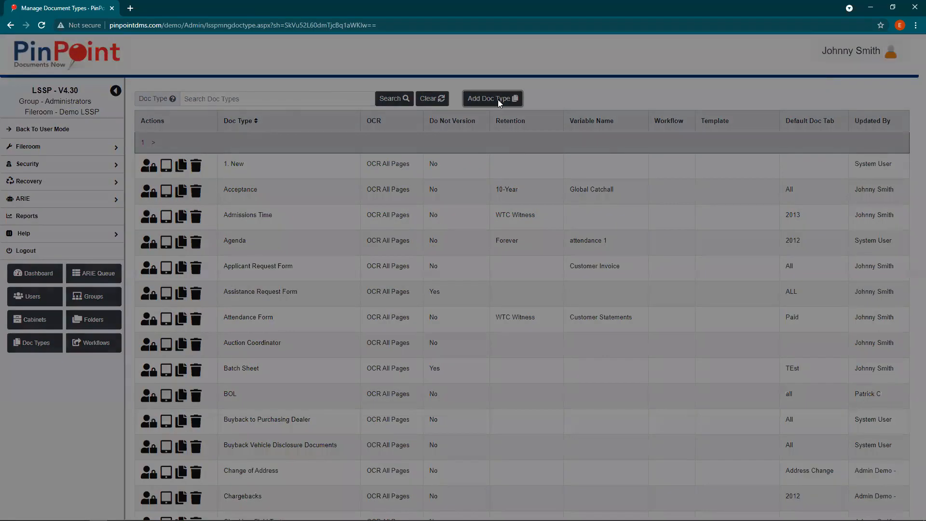
pyautogui.click(165, 81)
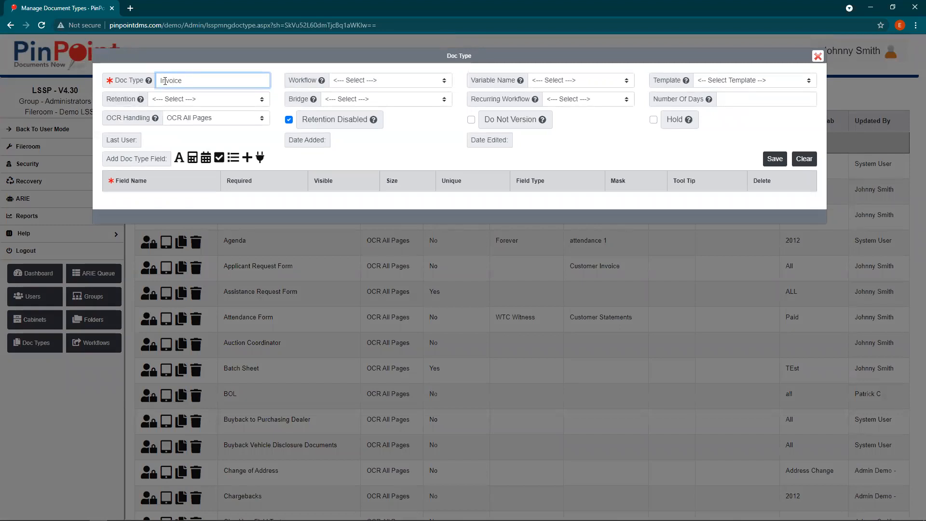
pyautogui.click(179, 158)
pyautogui.write('Invoice Number')
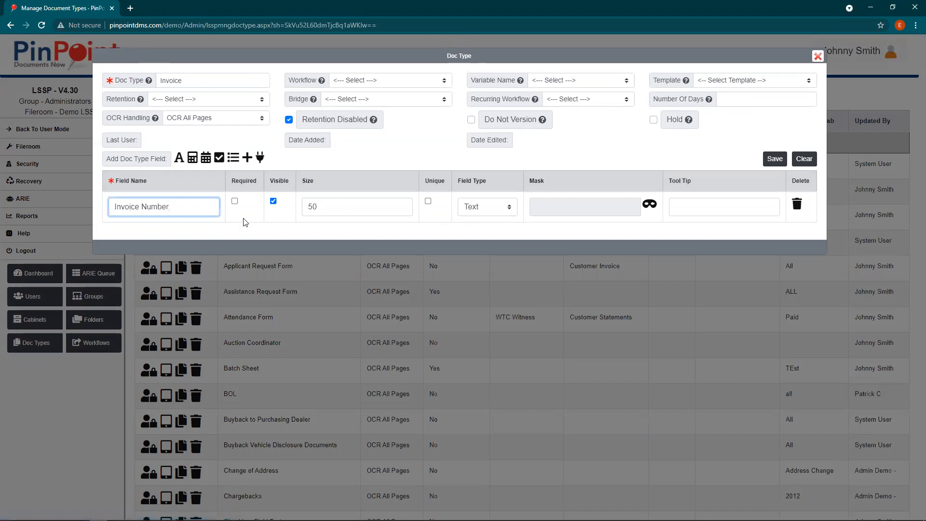
pyautogui.click(206, 159)
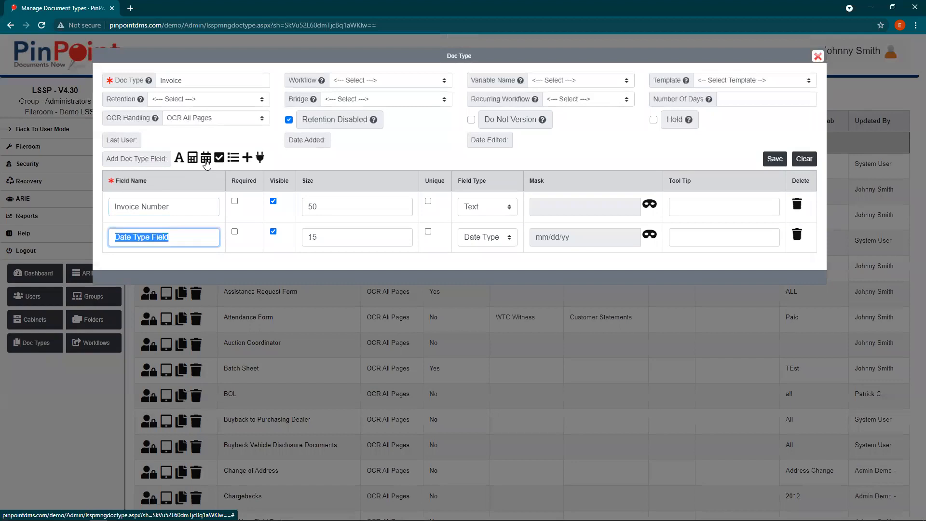
pyautogui.write('Invoice Date')
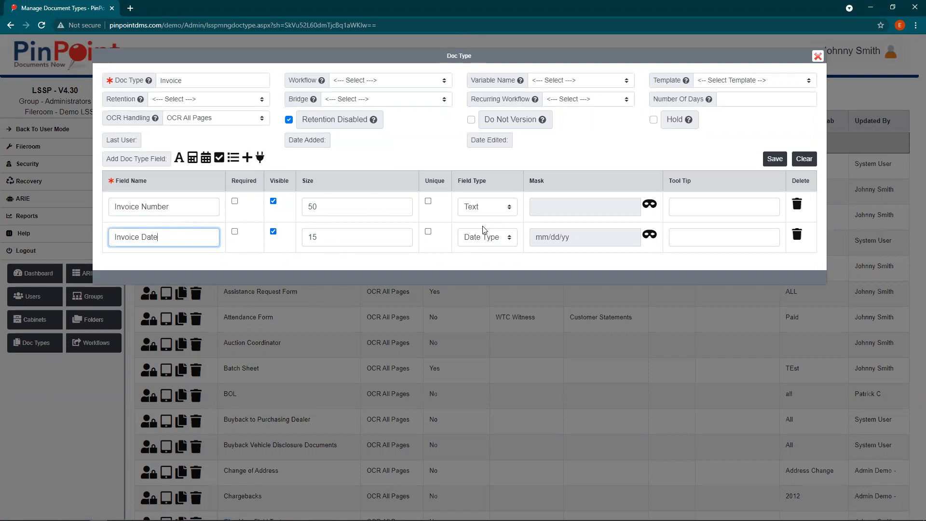
pyautogui.click(464, 382)
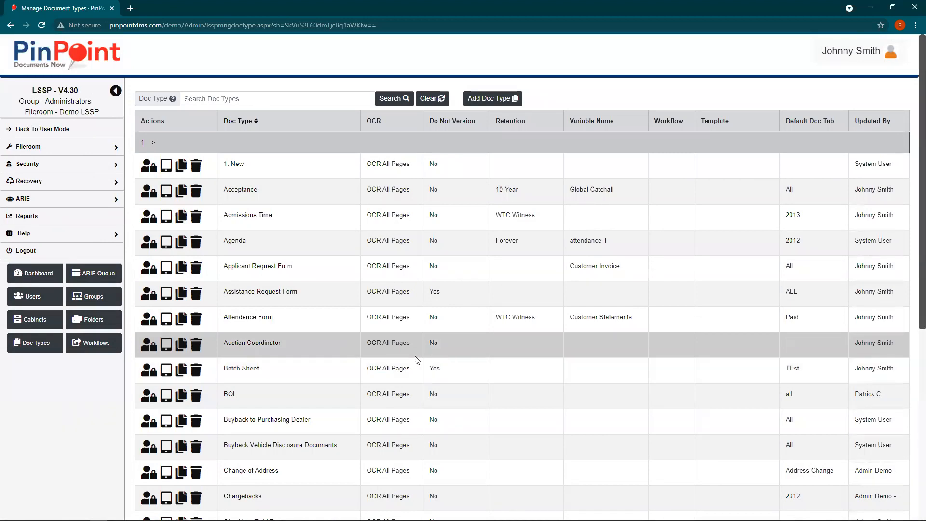
# Step: Leave the administration area for the Express layout of the user dashboard, and open Content Search
pyautogui.click(31, 137)
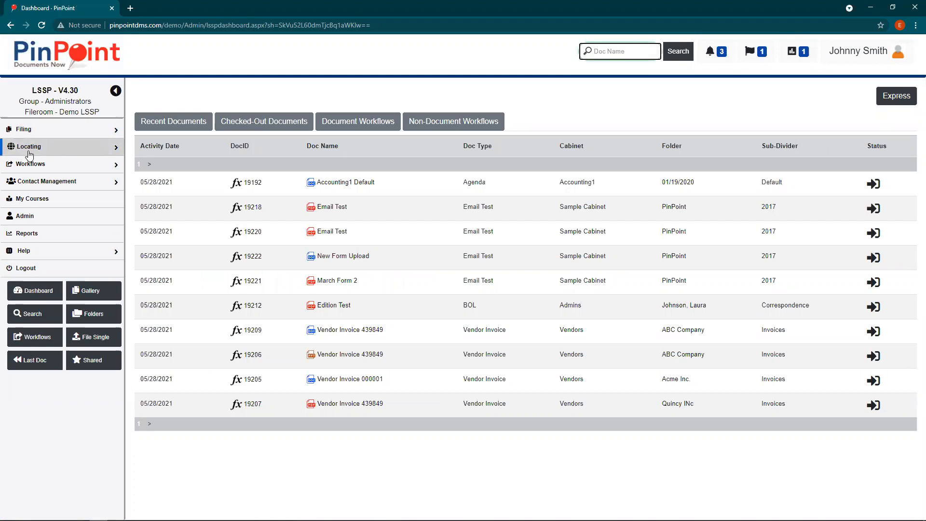
pyautogui.click(893, 100)
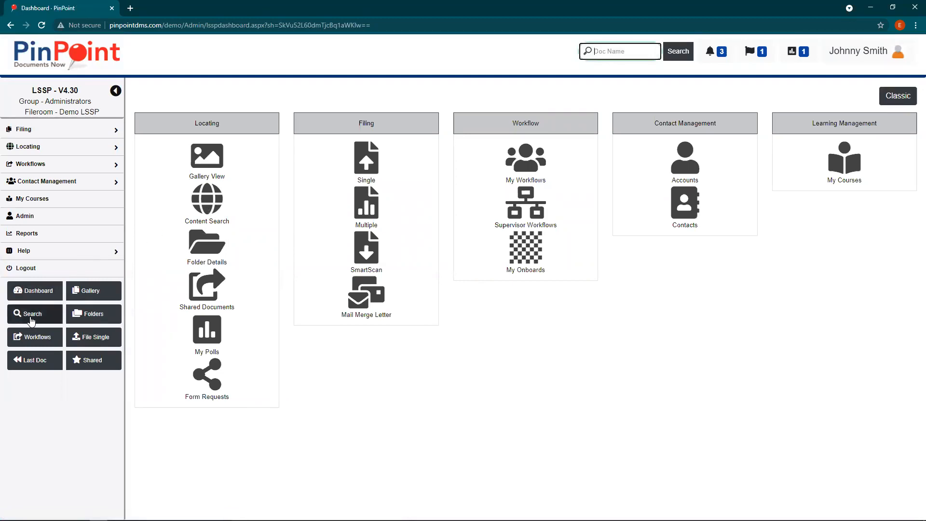
pyautogui.click(27, 147)
pyautogui.click(25, 177)
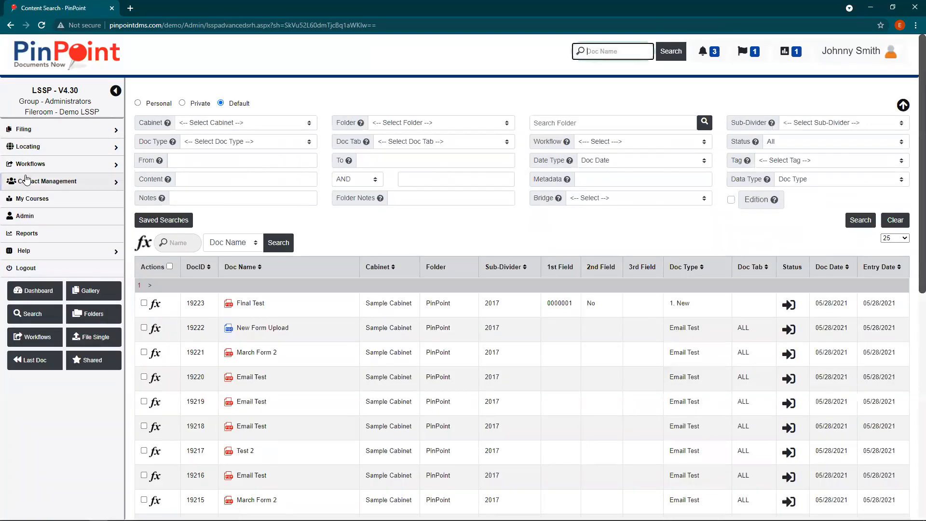
# Step: Start a Document Poll on the Test 2 document with DocID 19217
pyautogui.scroll(-2, 188, 404)
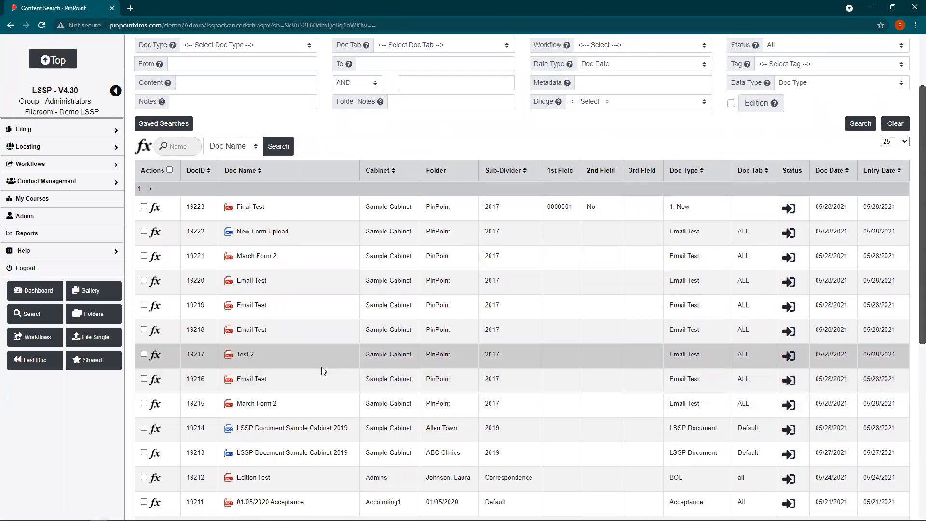
pyautogui.moveTo(256, 356); pyautogui.dragTo(240, 356)
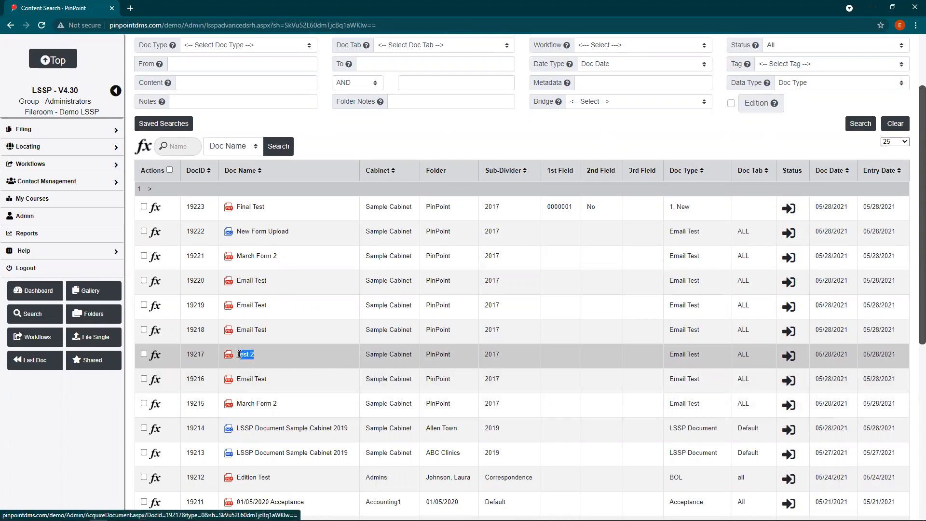
pyautogui.click(155, 357)
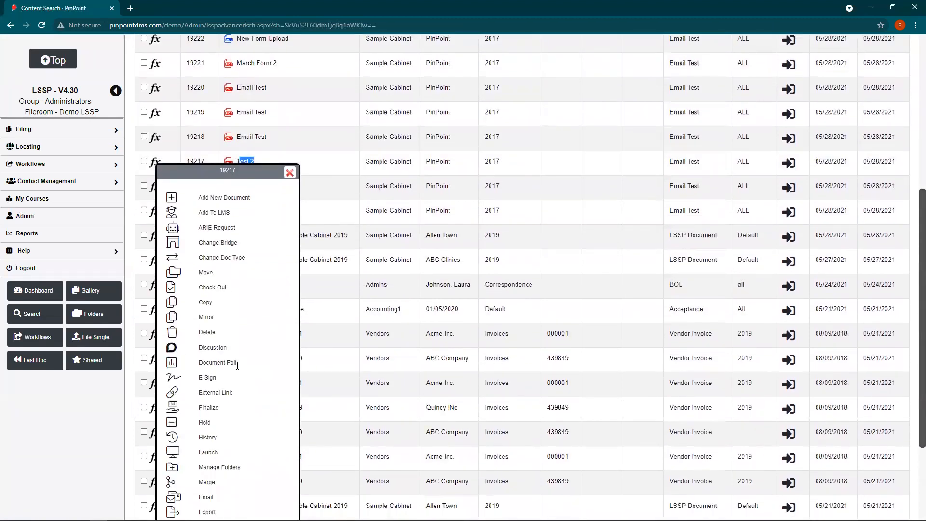
pyautogui.moveTo(244, 363); pyautogui.dragTo(196, 365)
pyautogui.click(173, 364)
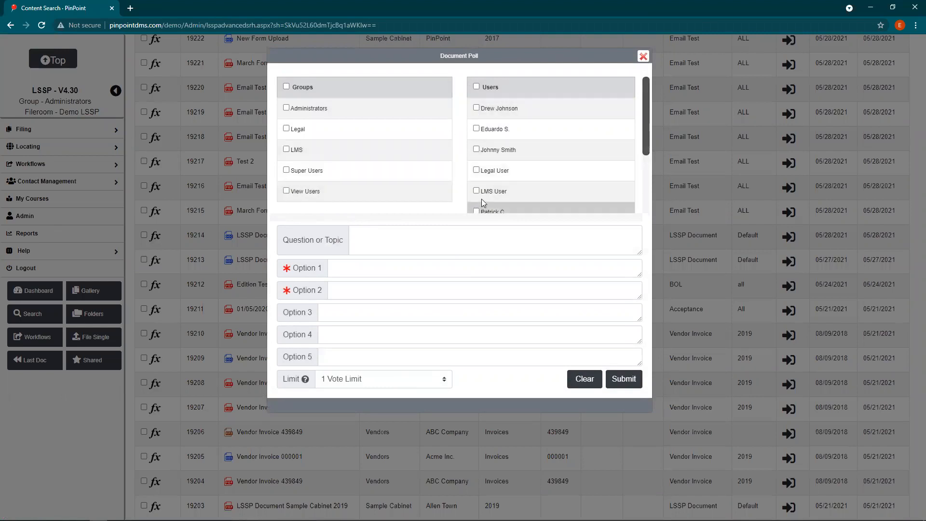
# Step: Assign the poll to the third listed user and ask "Do you approve this document?" with the options Yes and No
pyautogui.click(477, 149)
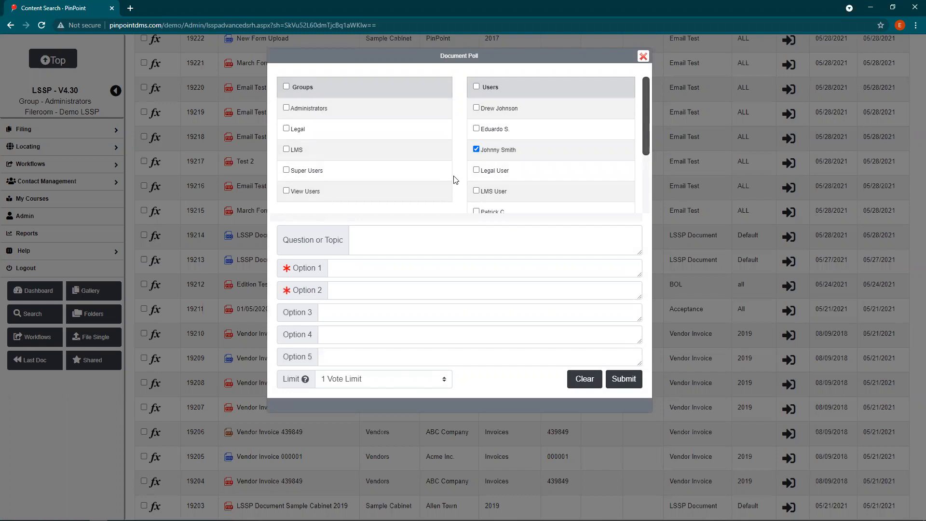
pyautogui.click(367, 235)
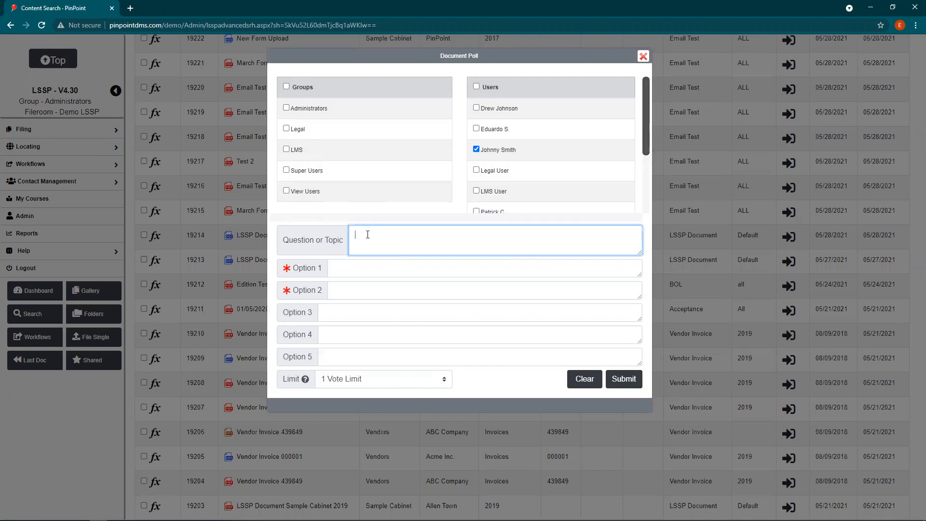
pyautogui.write('Do you approve this document?')
pyautogui.click(348, 274)
pyautogui.write('Yes')
pyautogui.press('Tab')
pyautogui.write('no')
pyautogui.press('BackSpace')
pyautogui.write('No')
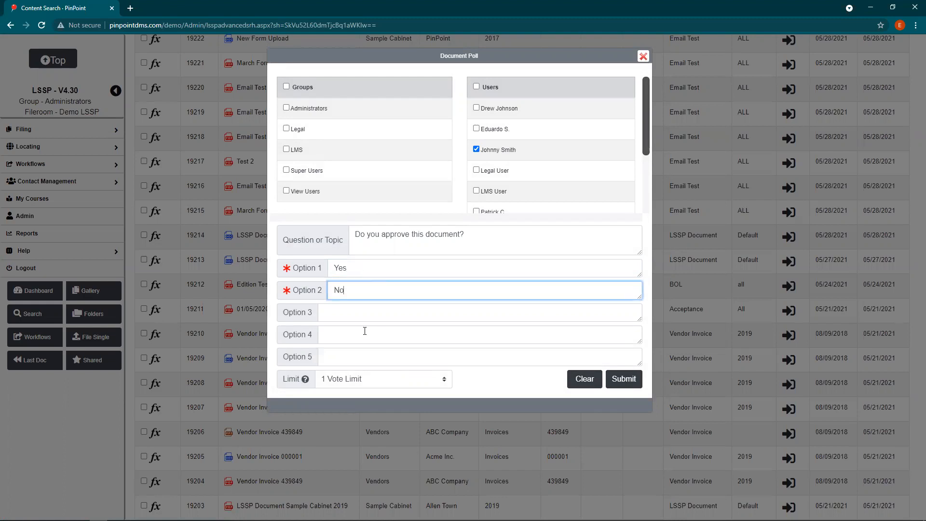
# Step: Add "No - Signature Missing" as the third poll option and "No - Data Missing" as the fourth
pyautogui.click(331, 313)
pyautogui.write('No')
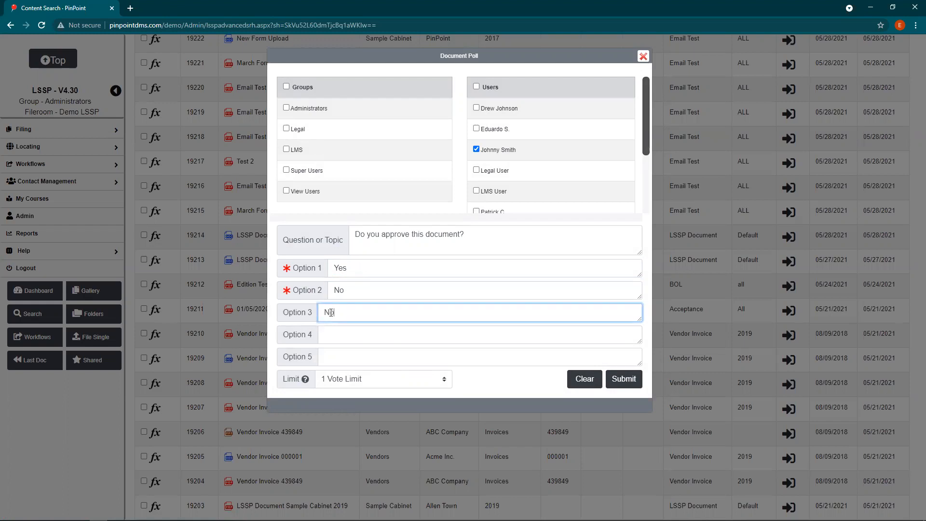
pyautogui.write(' - Signature Missing')
pyautogui.click(342, 334)
pyautogui.write('No -')
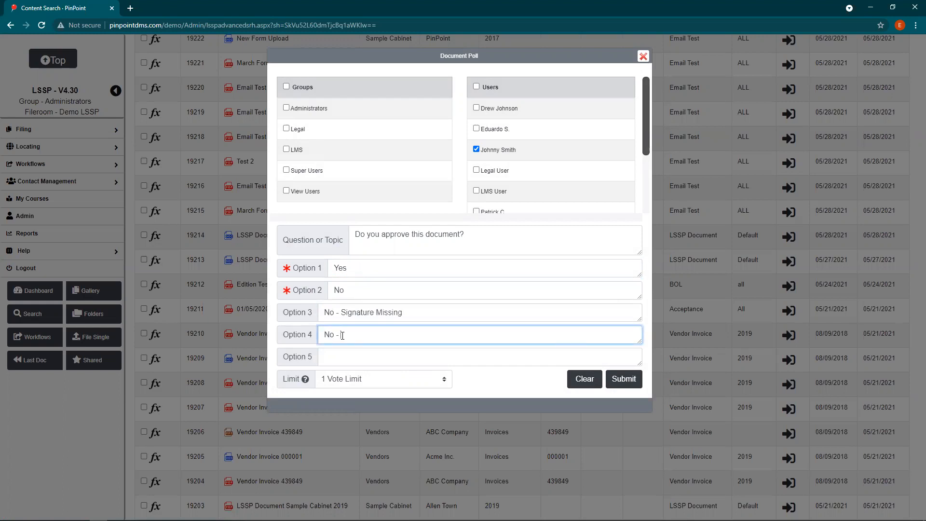
pyautogui.write(' Data Missing')
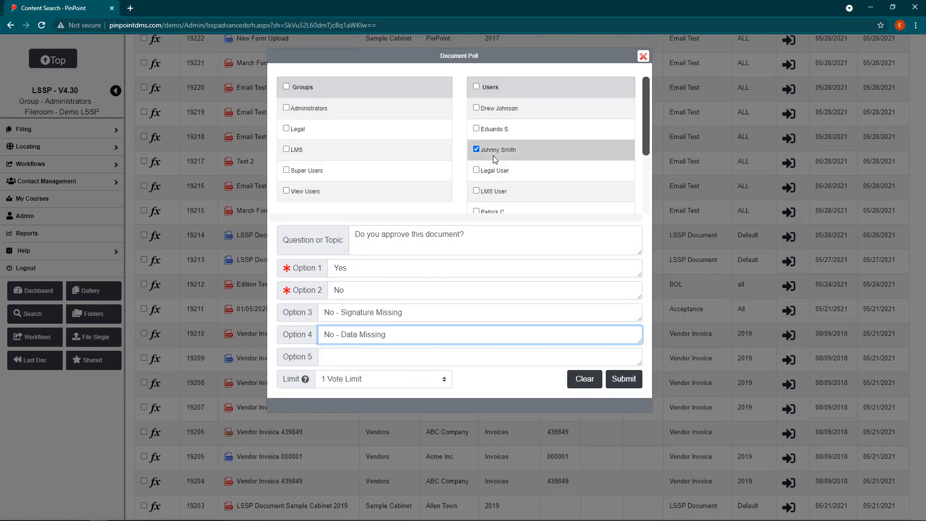
# Step: Add the first two listed users to the poll, keep the 1 Vote Limit, and submit the poll
pyautogui.click(476, 107)
pyautogui.click(476, 128)
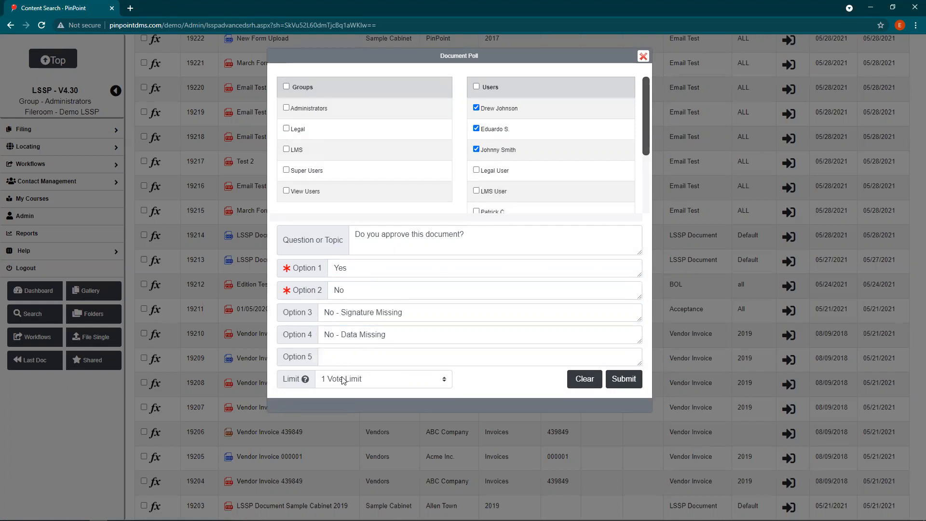
pyautogui.click(353, 382)
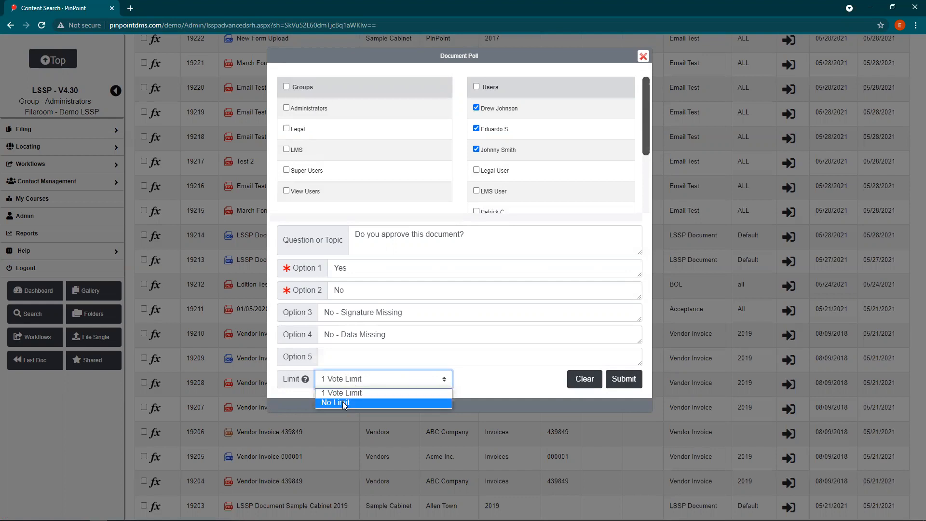
pyautogui.click(341, 393)
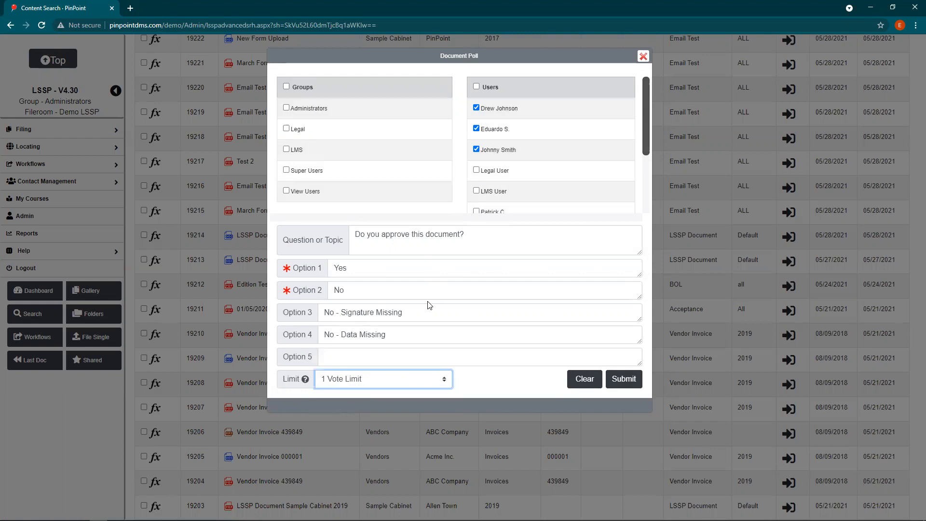
pyautogui.click(619, 381)
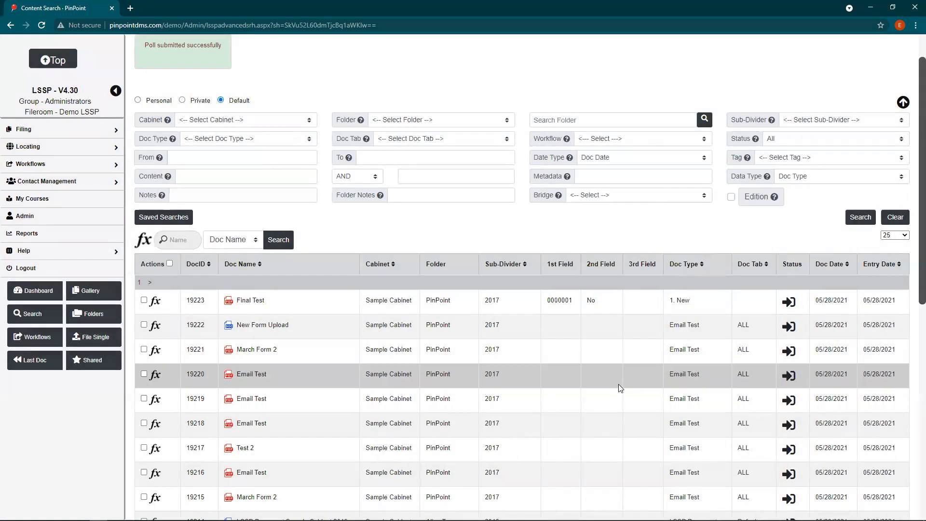
# Step: Check the list of pending poll notifications in the page header and close it again
pyautogui.scroll(1, 618, 384)
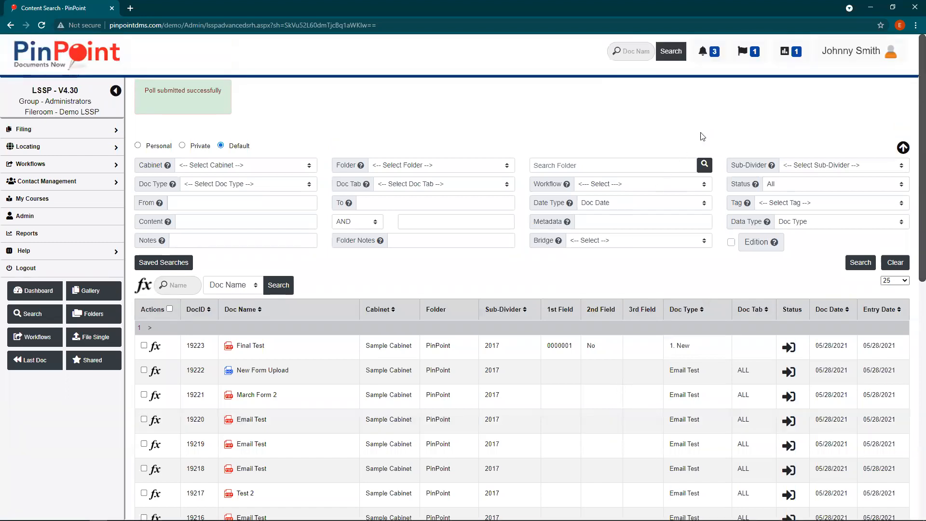
pyautogui.click(797, 53)
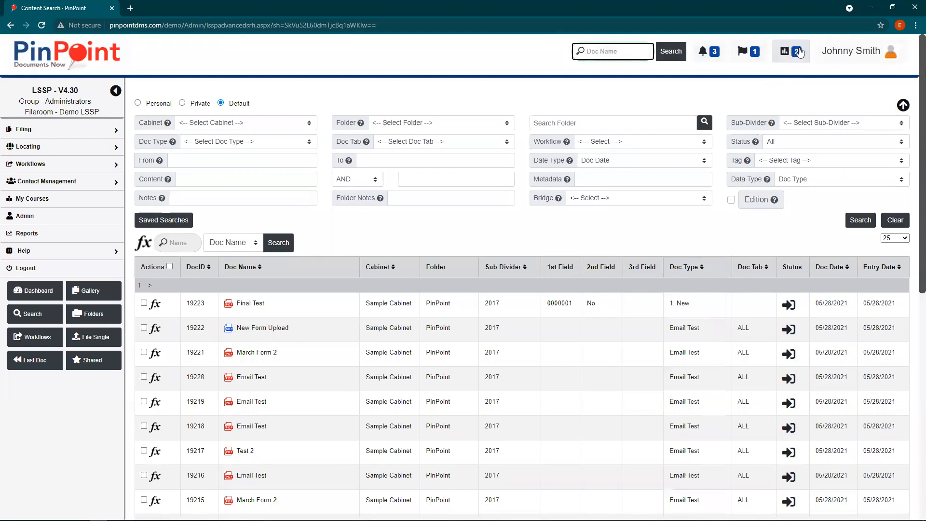
pyautogui.click(795, 56)
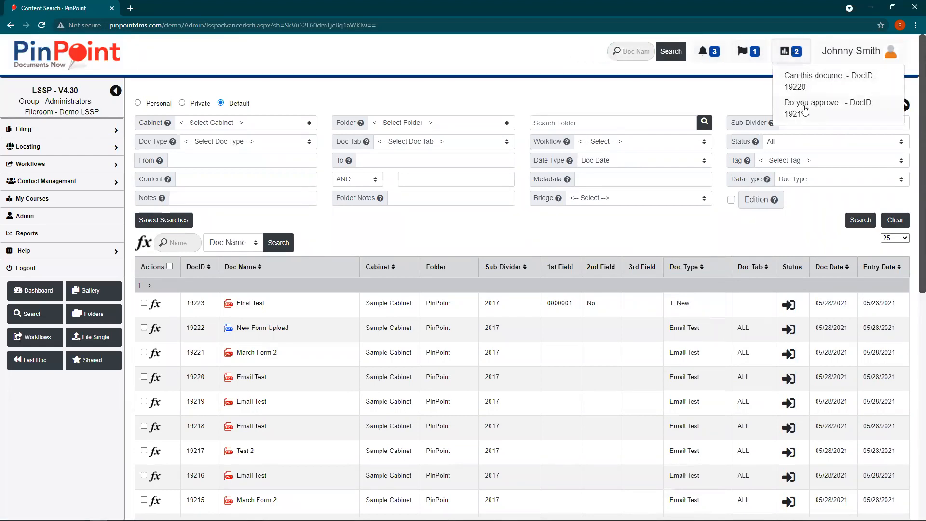
pyautogui.click(796, 56)
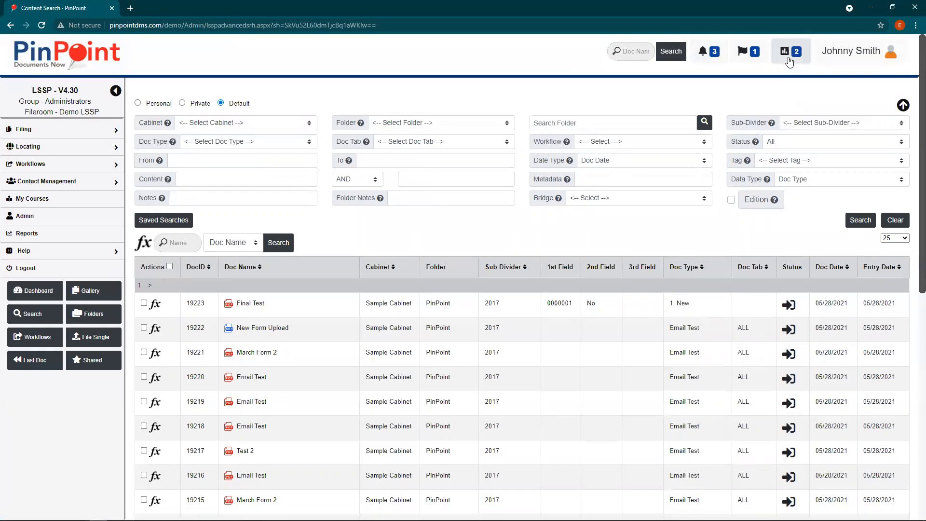
# Step: Open My Polls and review the edit settings of the "Do you approve this document?" poll for DocID 19217
pyautogui.click(26, 148)
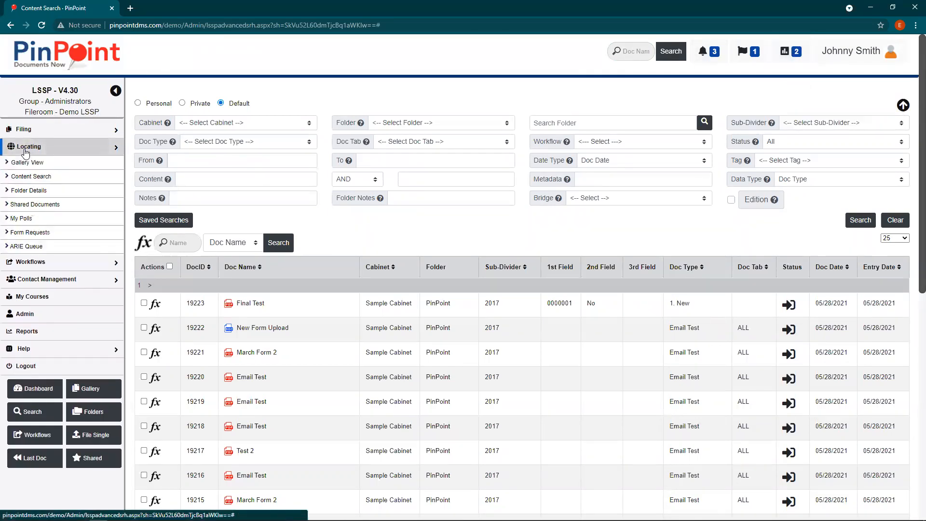
pyautogui.click(21, 219)
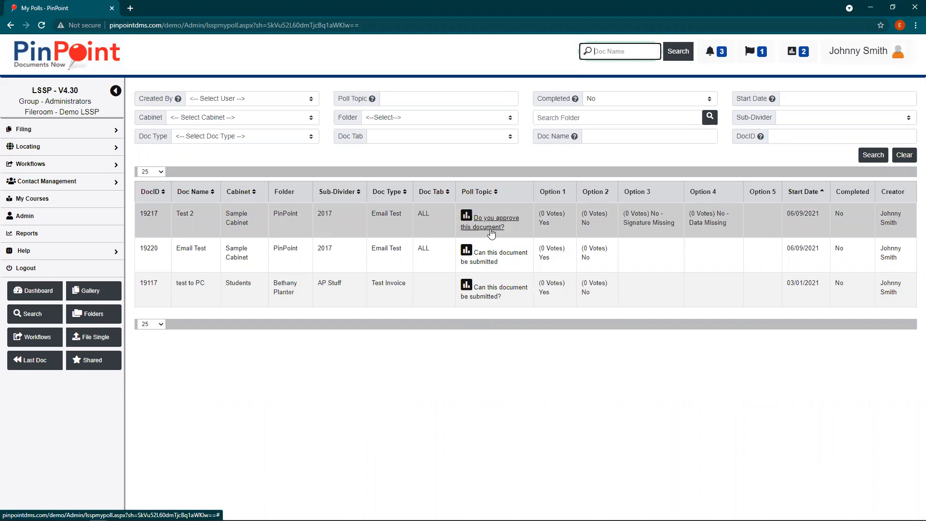
pyautogui.click(491, 235)
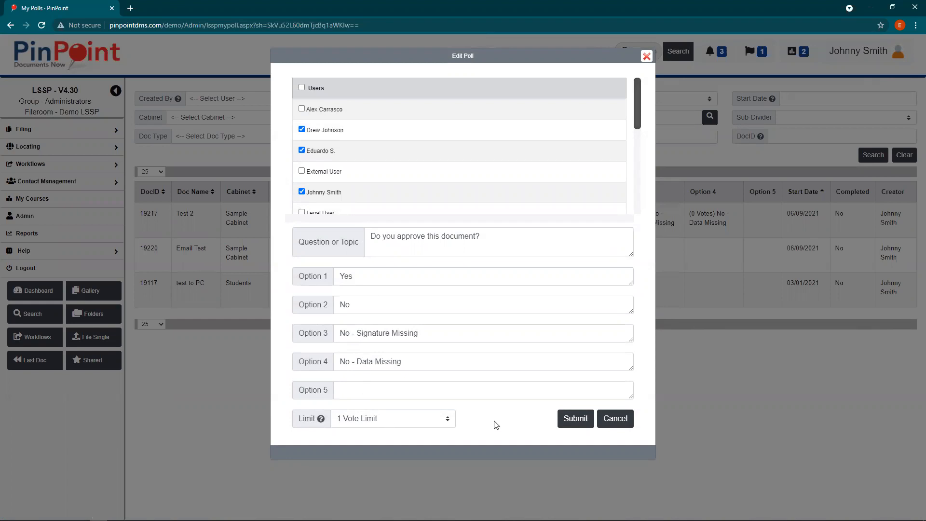
pyautogui.click(568, 429)
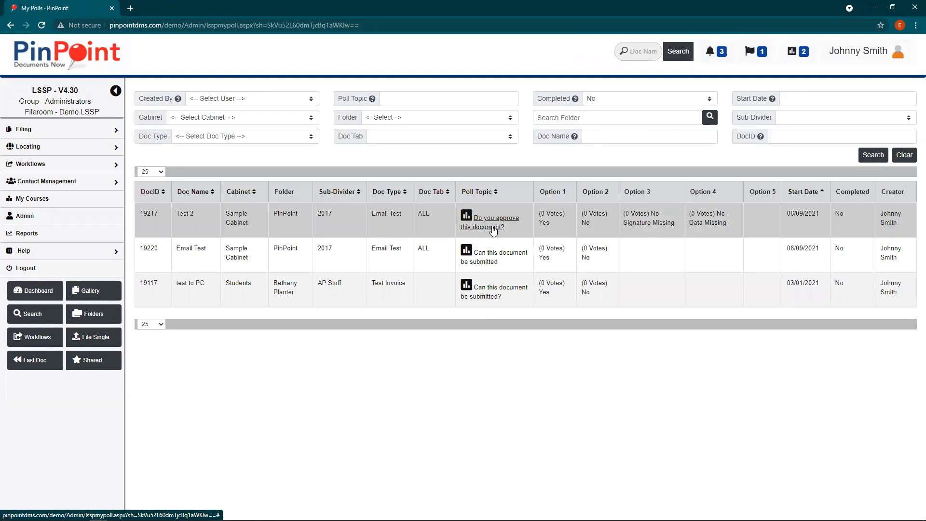
pyautogui.click(492, 226)
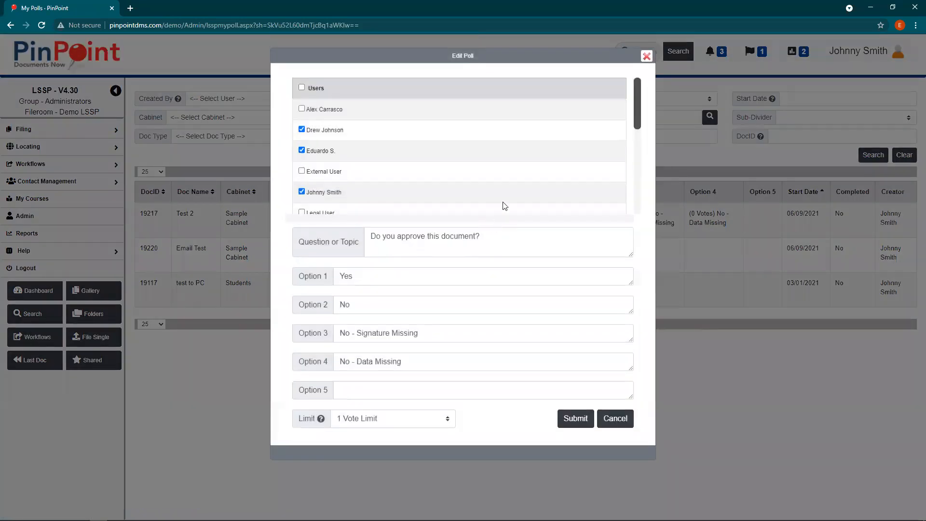
pyautogui.click(646, 57)
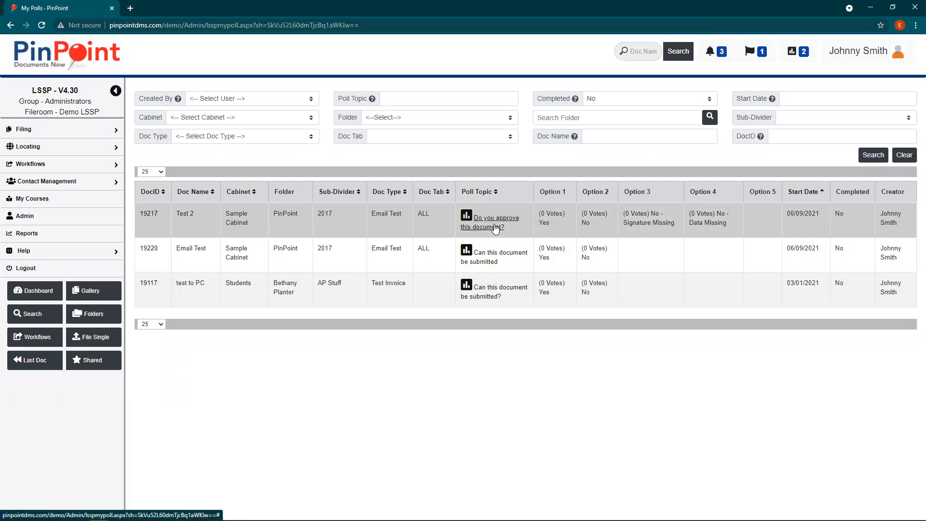
# Step: Vote "No - Signature Missing" in the poll on the Test 2 document and close the poll
pyautogui.click(466, 217)
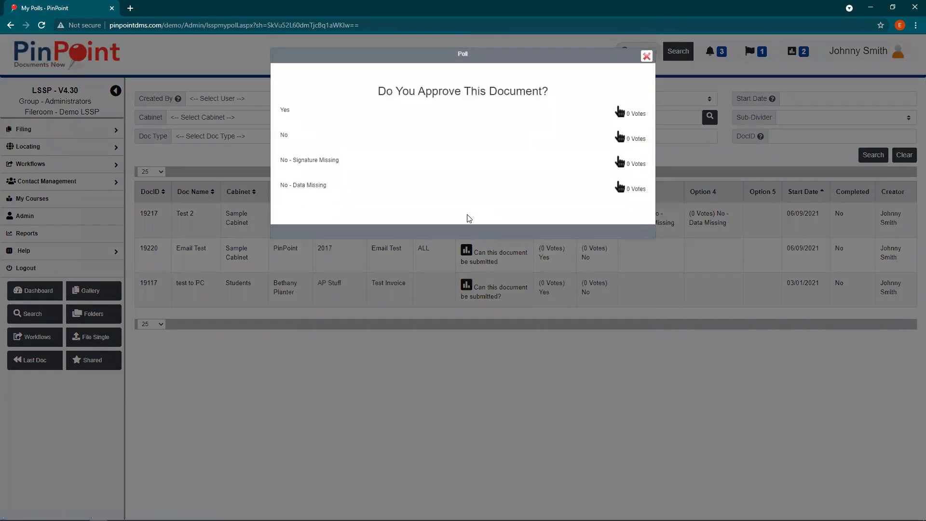
pyautogui.click(620, 163)
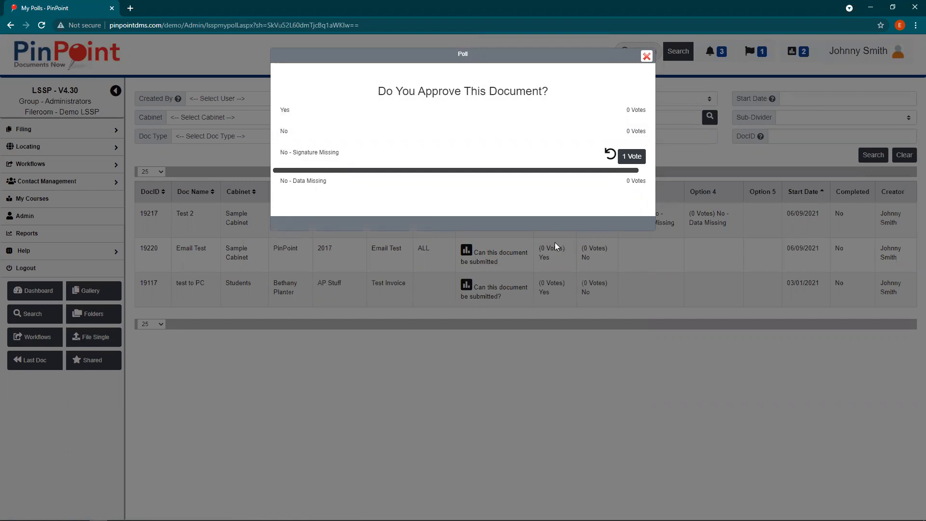
pyautogui.click(647, 56)
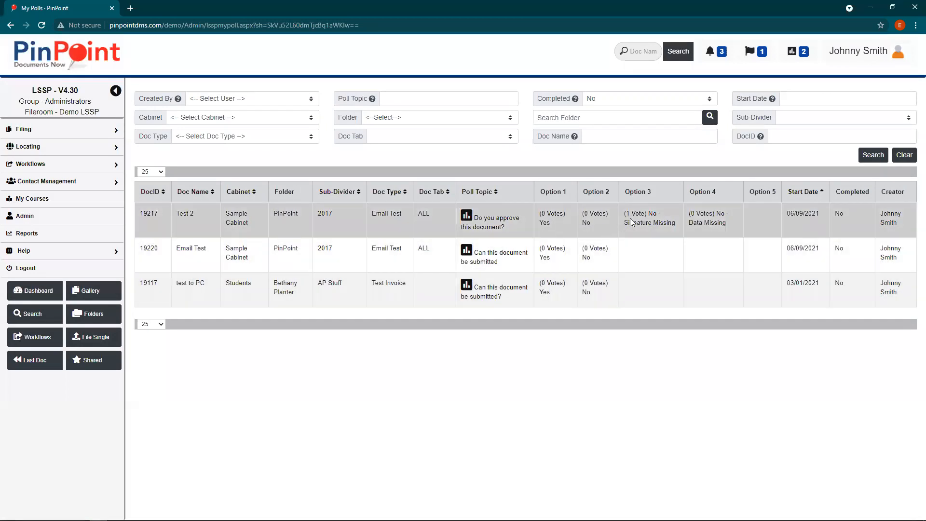
pyautogui.moveTo(626, 214); pyautogui.dragTo(642, 213)
pyautogui.moveTo(898, 223); pyautogui.dragTo(880, 212)
pyautogui.moveTo(908, 271); pyautogui.dragTo(874, 271)
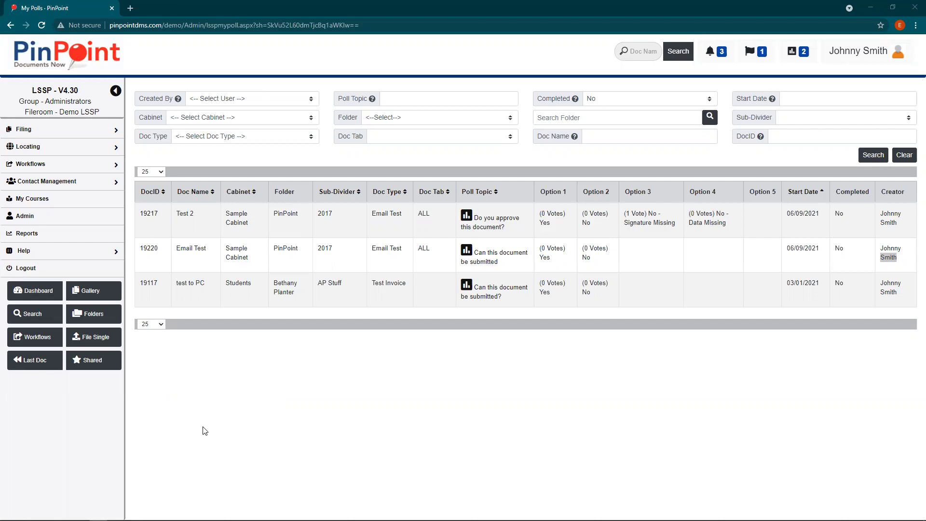
# Step: Switch to the administration area, open the fileroom's Variable Naming page, and start adding a new variable name
pyautogui.click(24, 218)
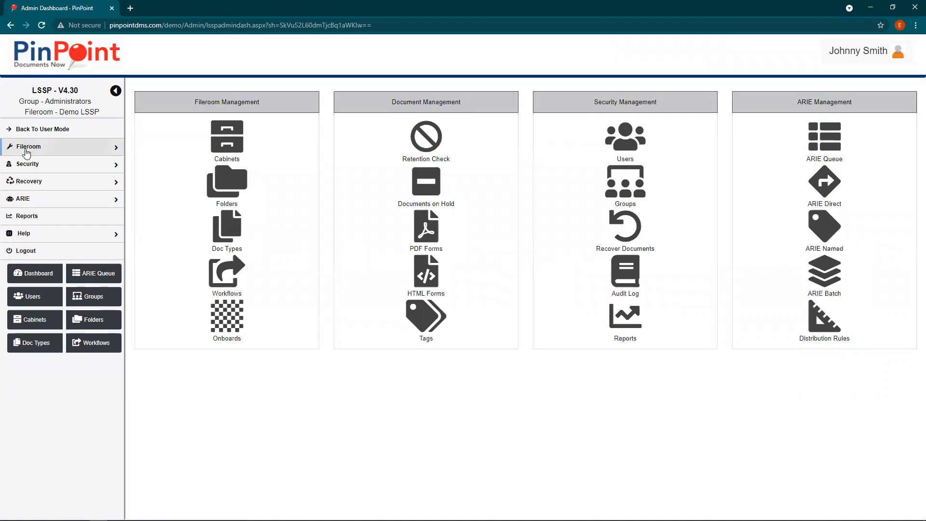
pyautogui.click(26, 150)
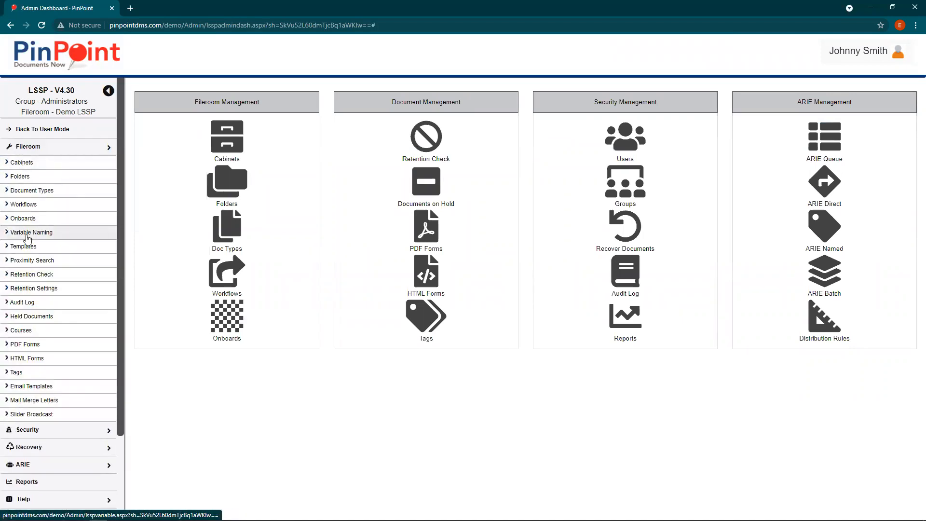
pyautogui.click(27, 232)
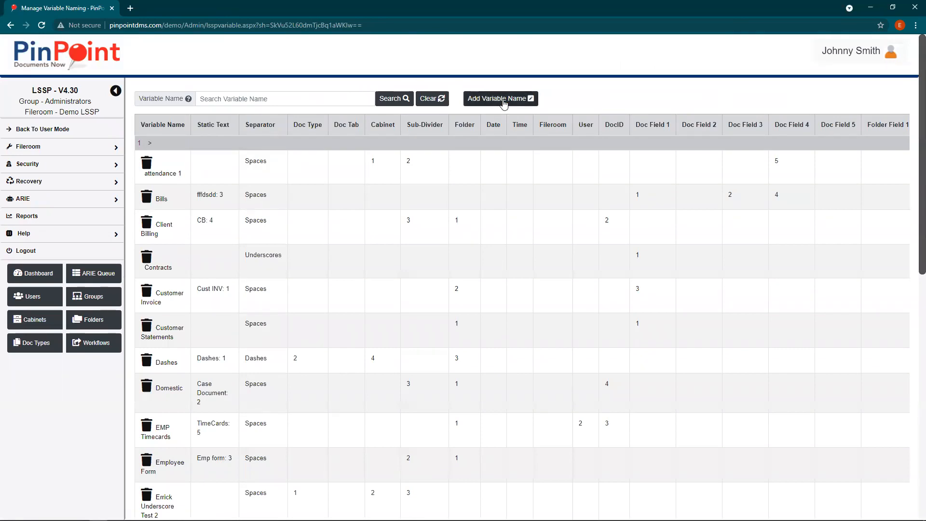
pyautogui.click(503, 102)
pyautogui.moveTo(504, 194); pyautogui.dragTo(472, 197)
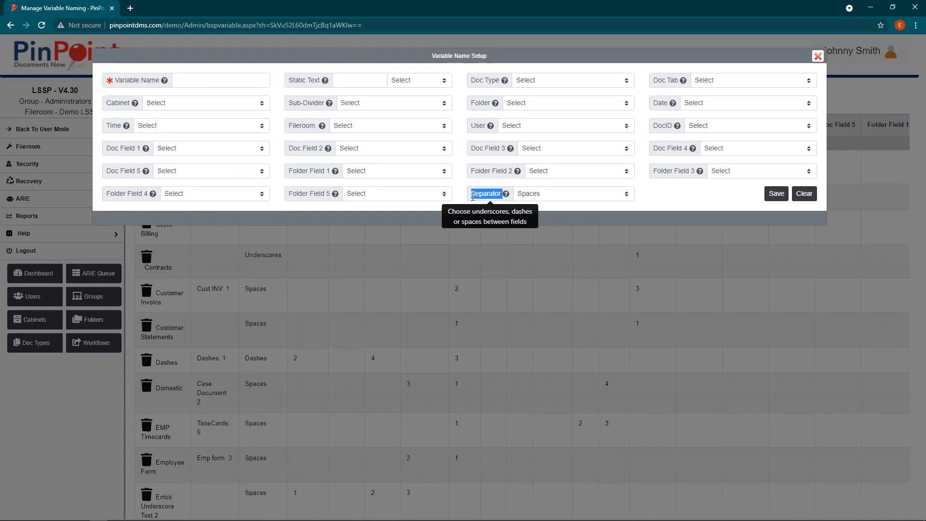
# Step: Order the variable name's fields as Cabinet 1, Folder 2 and Date 3, with Dashes as the separator
pyautogui.click(187, 104)
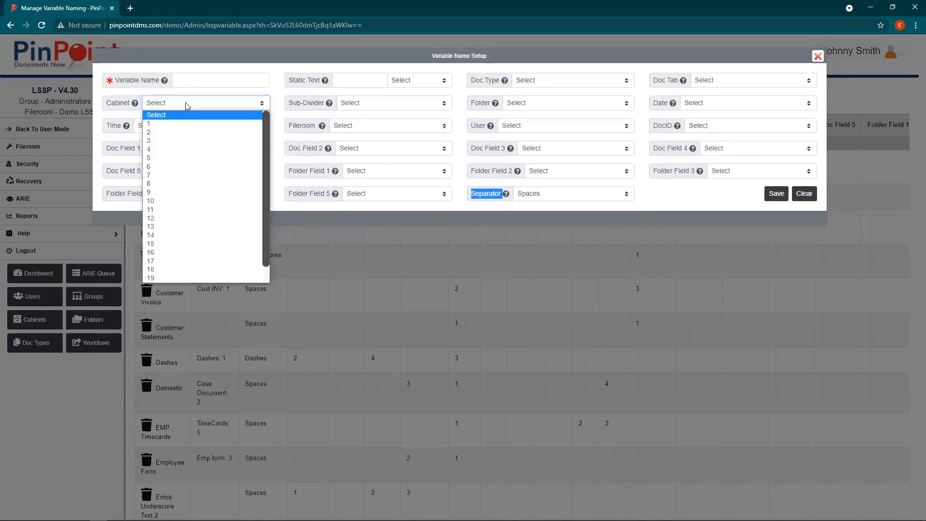
pyautogui.click(169, 125)
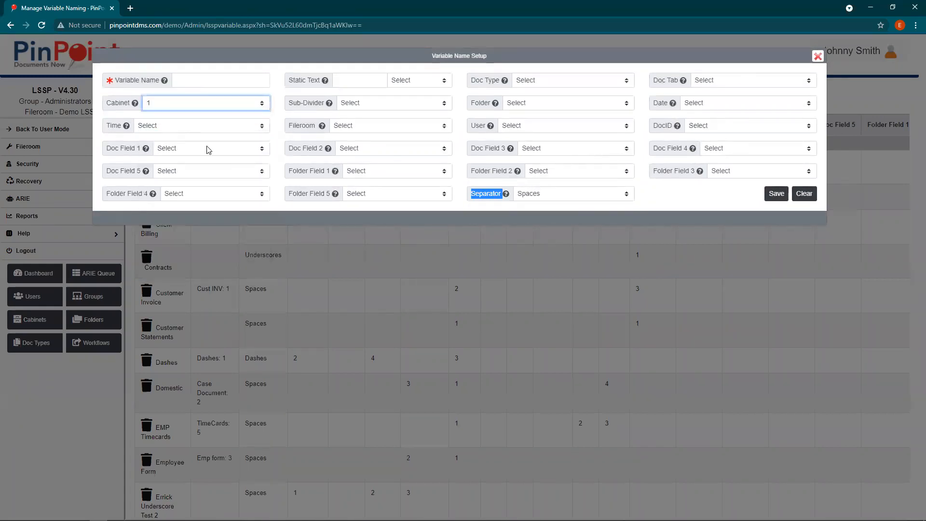
pyautogui.click(560, 103)
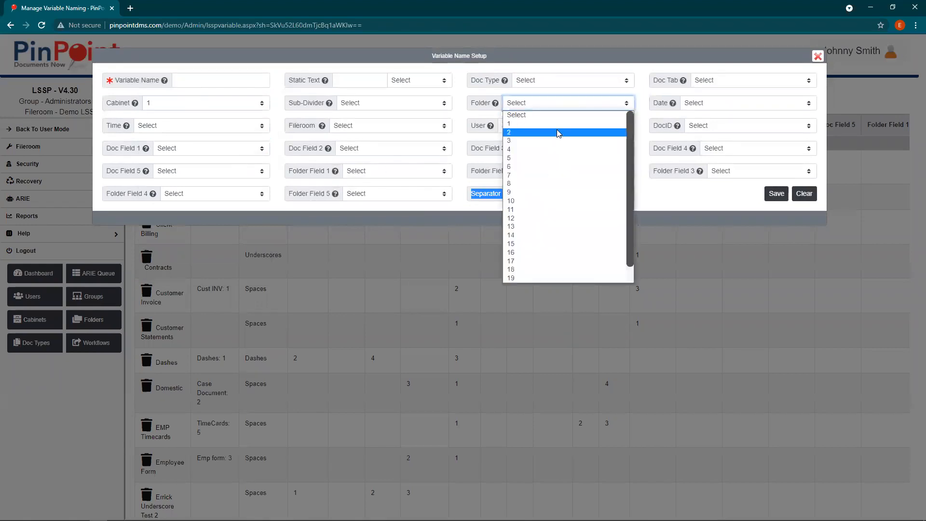
pyautogui.click(557, 130)
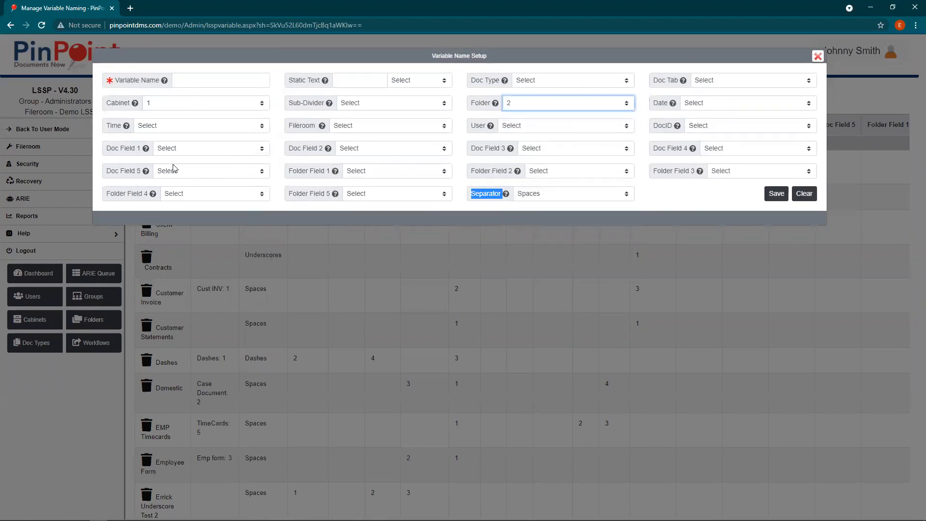
pyautogui.click(712, 103)
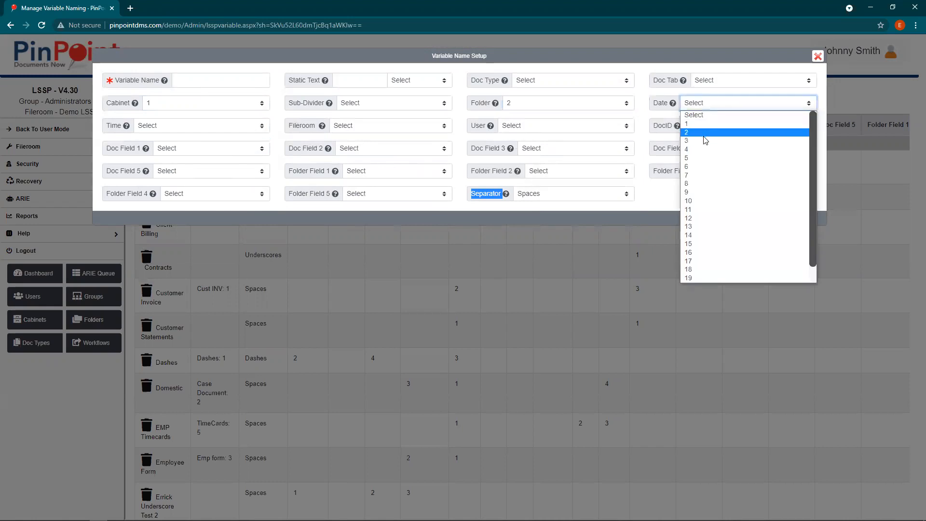
pyautogui.click(703, 140)
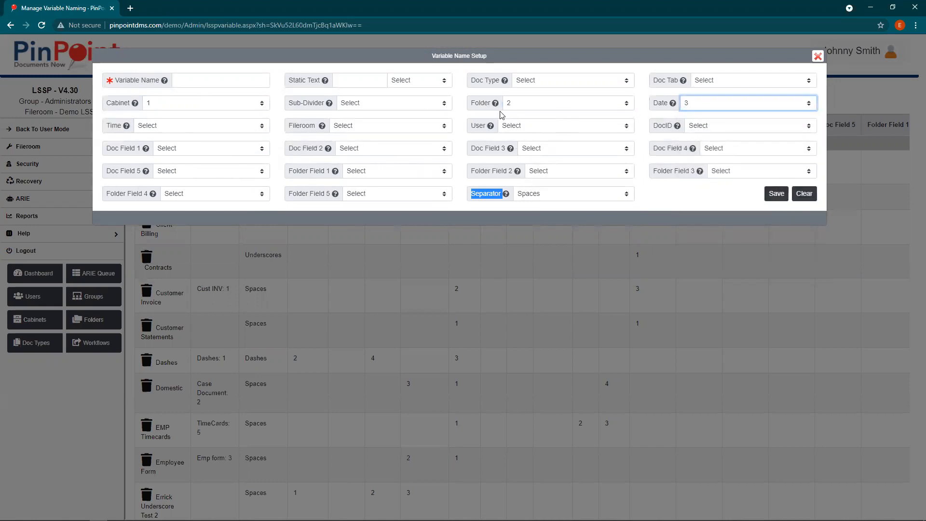
pyautogui.click(524, 195)
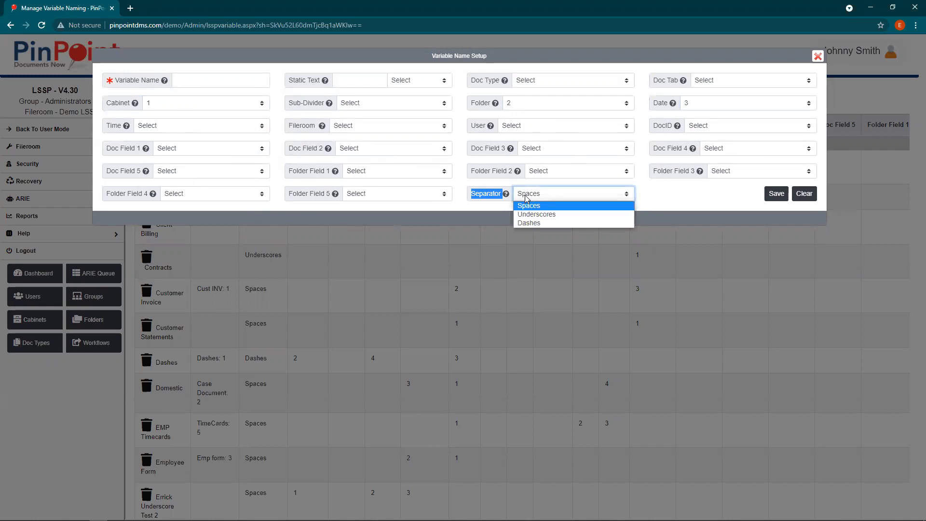
pyautogui.click(530, 222)
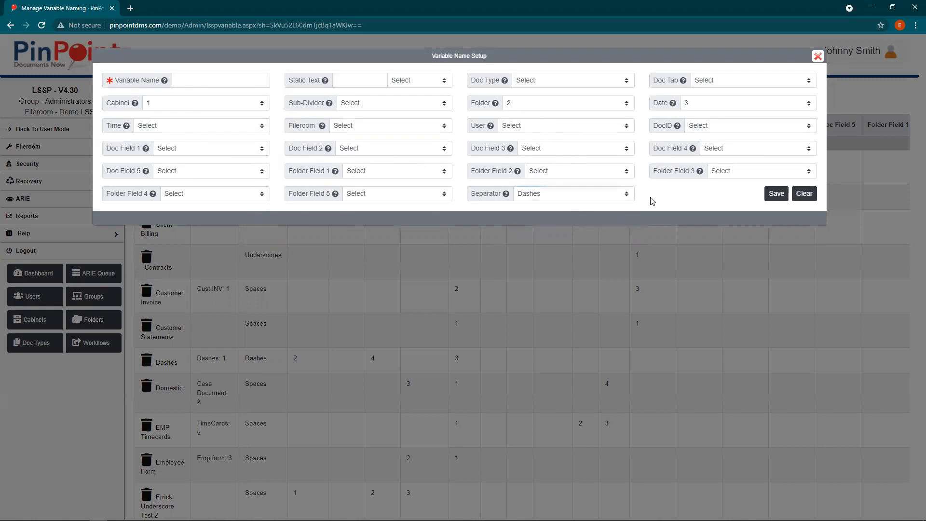
# Step: Name the variable name setup "New VN 2" and save it
pyautogui.click(770, 197)
pyautogui.click(189, 114)
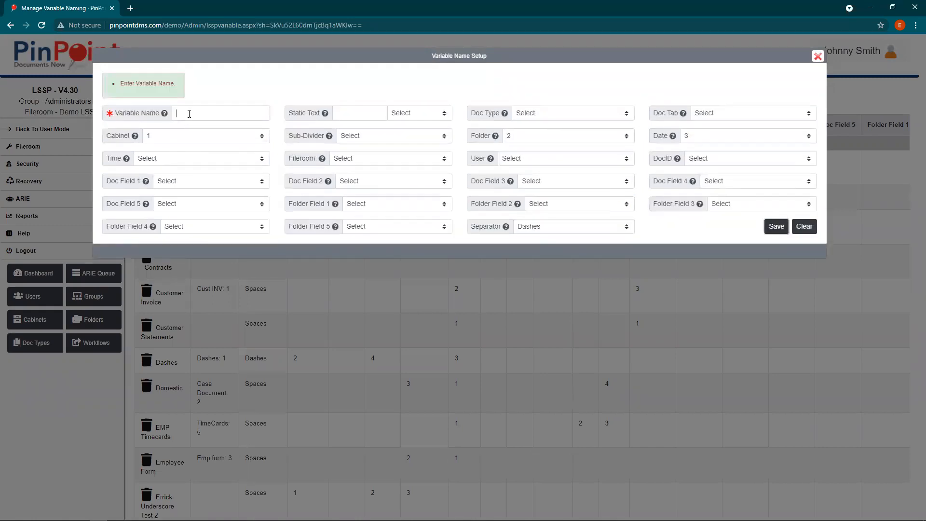
pyautogui.write('New VN')
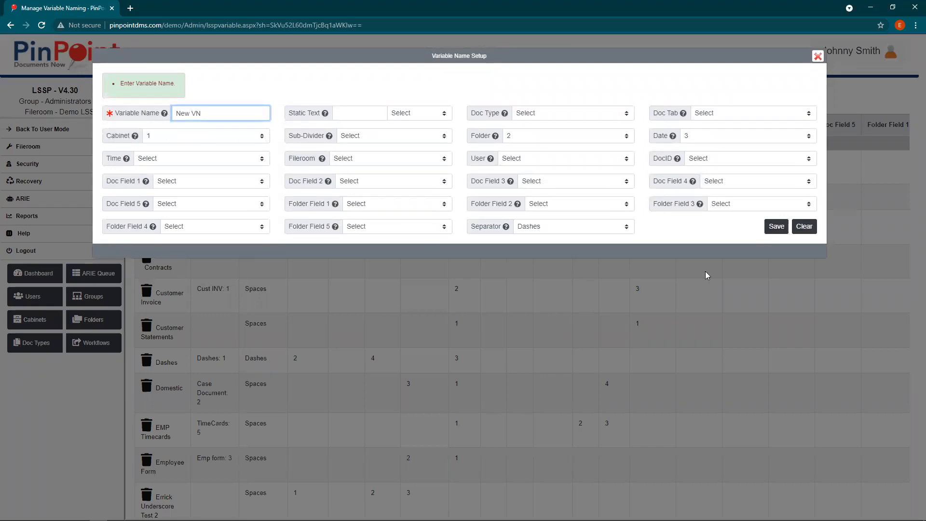
pyautogui.click(777, 227)
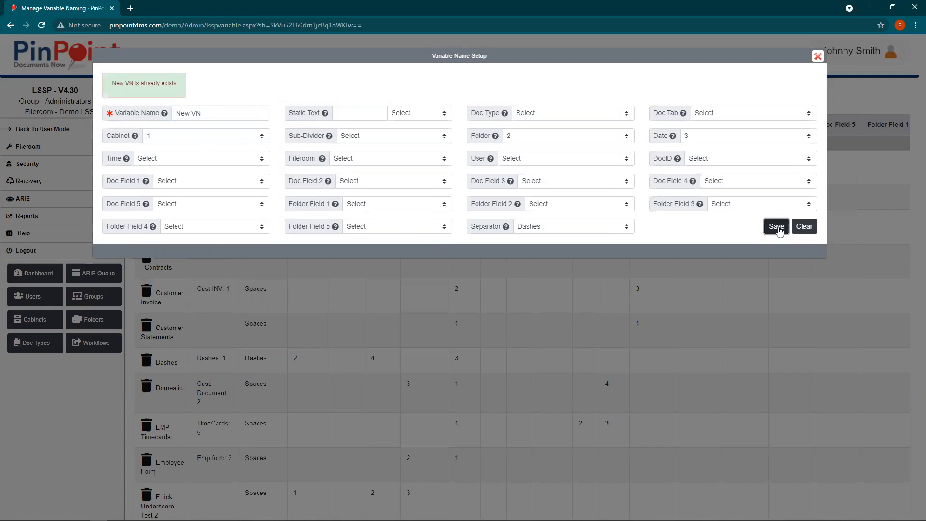
pyautogui.click(205, 111)
pyautogui.write('2')
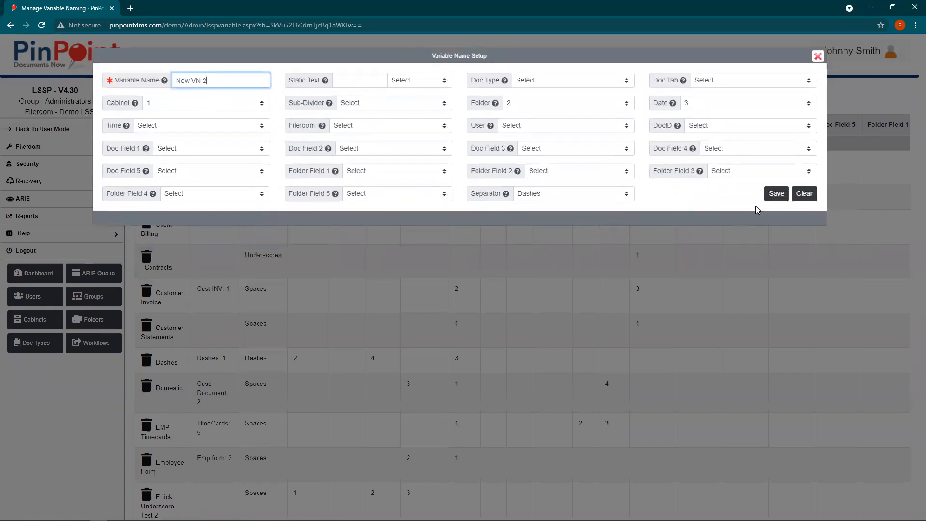
pyautogui.click(776, 193)
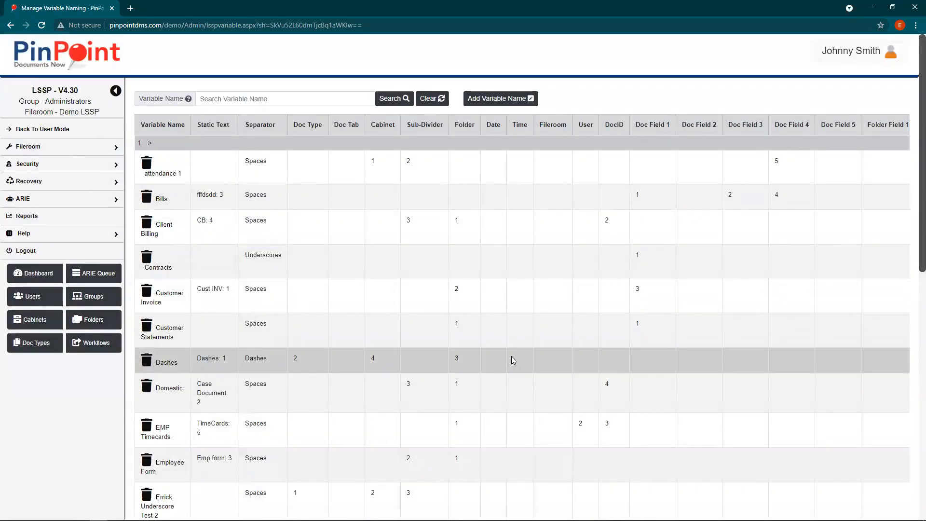
# Step: Search the variable names for "new vn 2" and examine its separator and the order of its Cabinet, Folder and Date fields
pyautogui.click(234, 97)
pyautogui.write('new br')
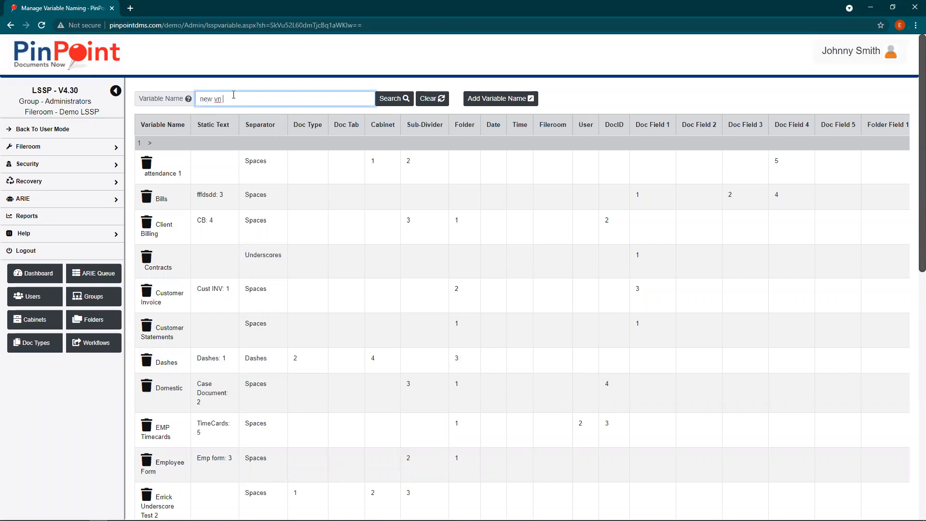
pyautogui.click(377, 101)
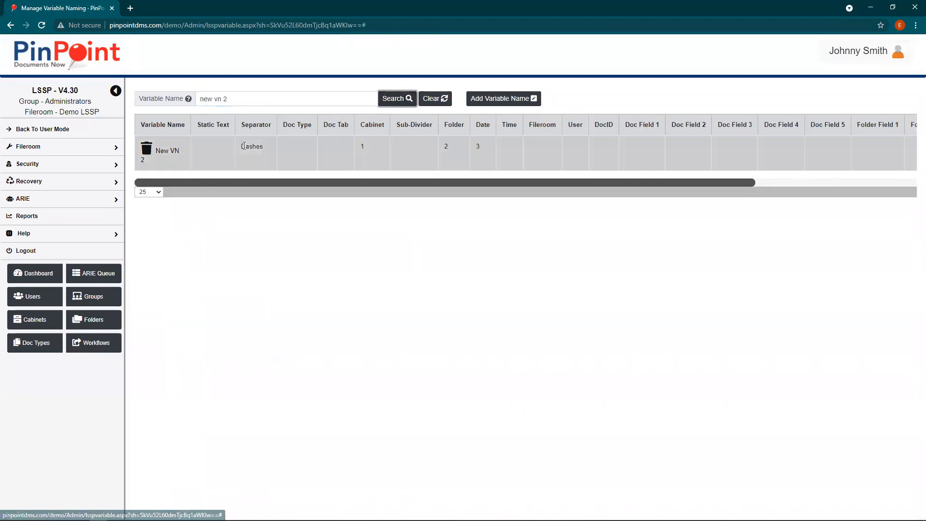
pyautogui.doubleClick(361, 145)
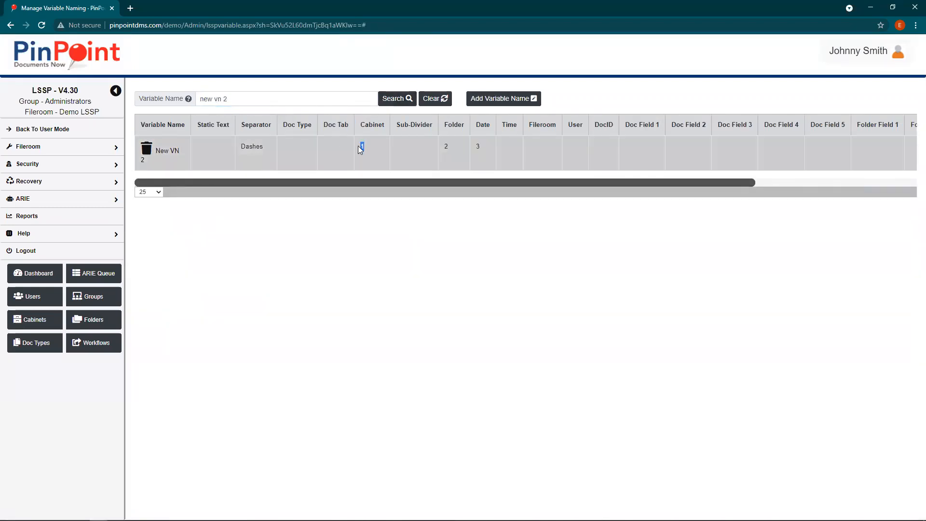
pyautogui.doubleClick(447, 146)
pyautogui.doubleClick(478, 147)
pyautogui.moveTo(263, 146); pyautogui.dragTo(241, 155)
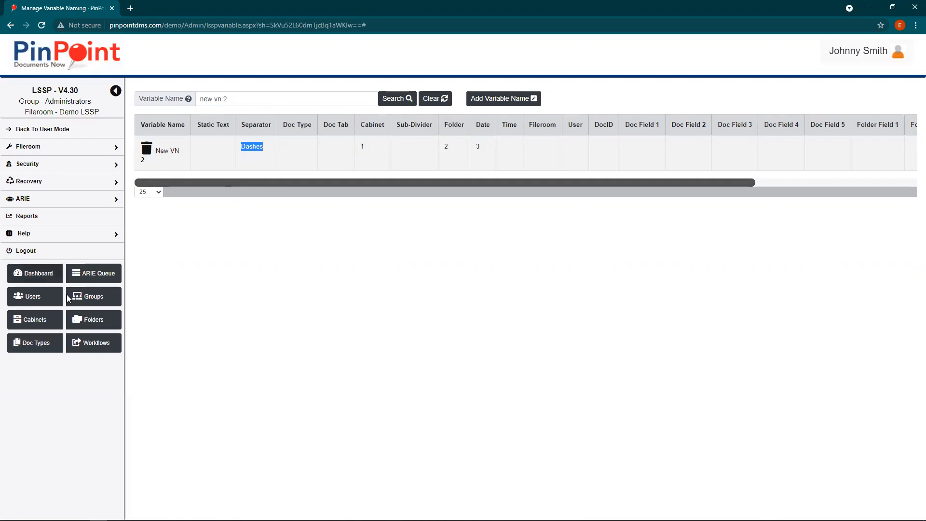
pyautogui.click(186, 336)
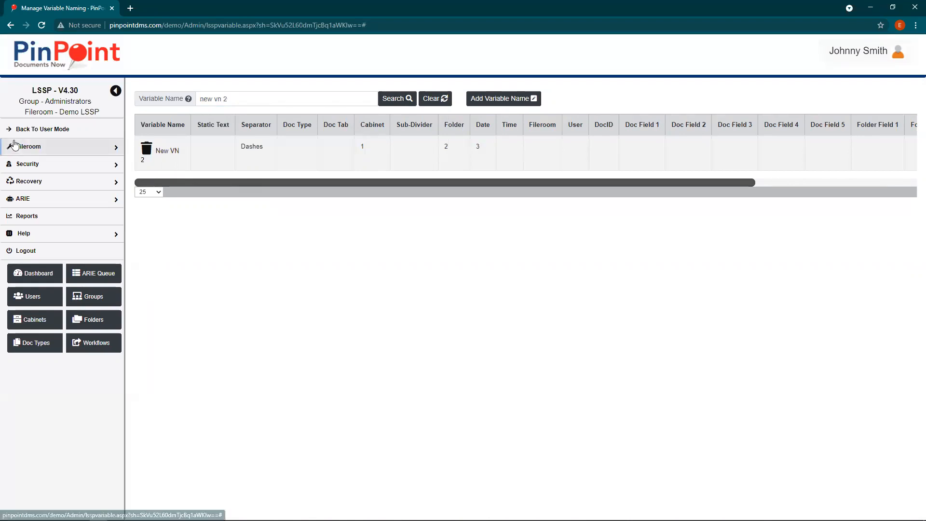
# Step: Return to user mode and open the page for filing multiple documents
pyautogui.click(43, 131)
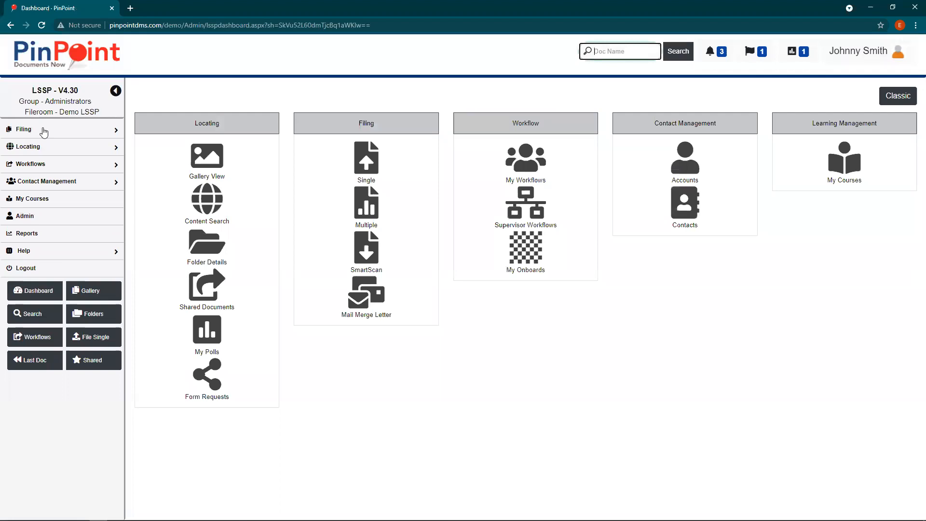
pyautogui.click(25, 130)
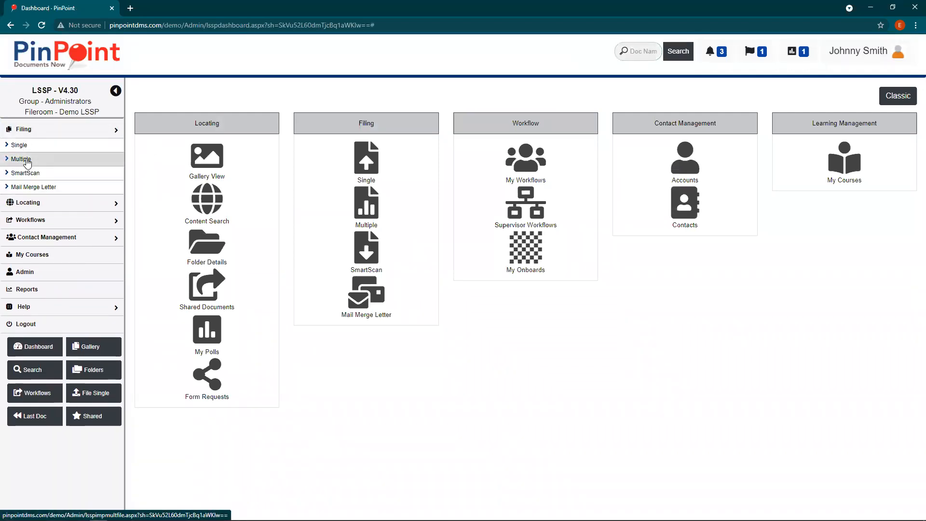
pyautogui.click(24, 129)
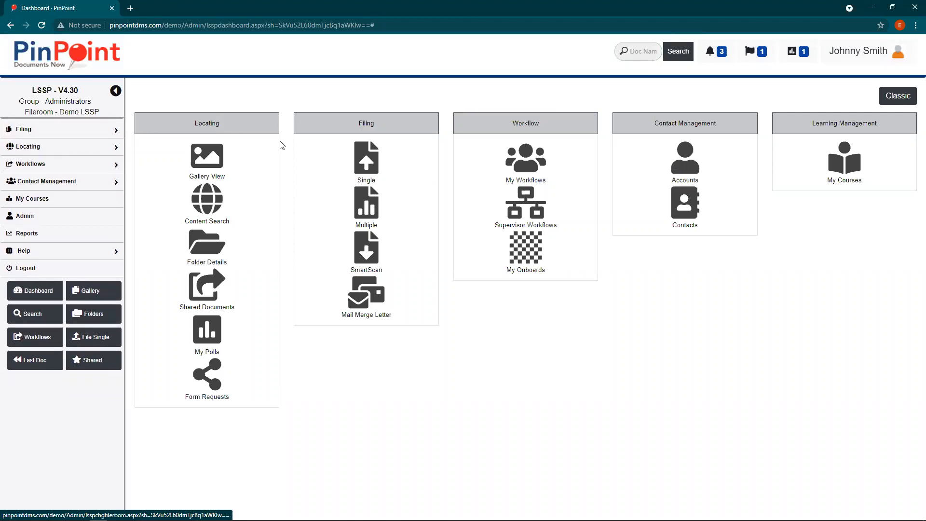
pyautogui.click(369, 208)
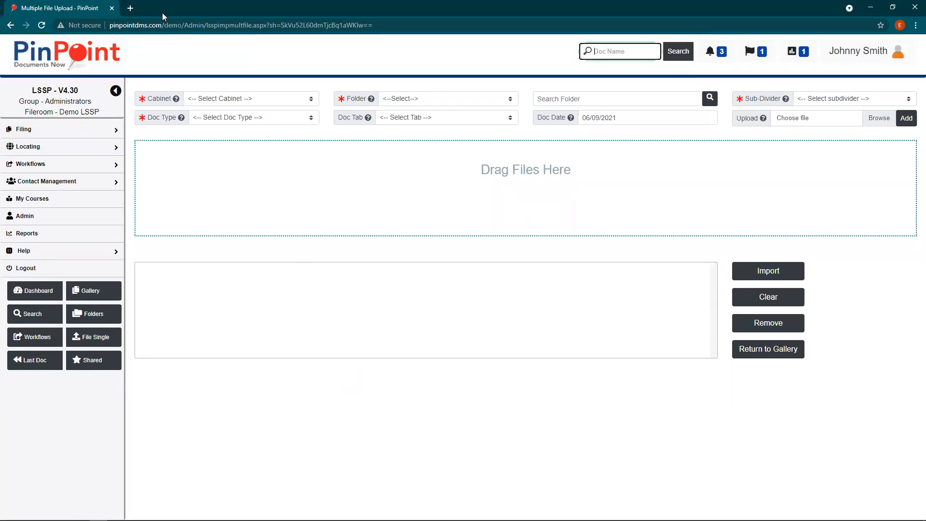
# Step: Set the filing destination to cabinet Admins, the first person-named folder, sub-divider Correspondence and doc type Correspondence
pyautogui.click(220, 101)
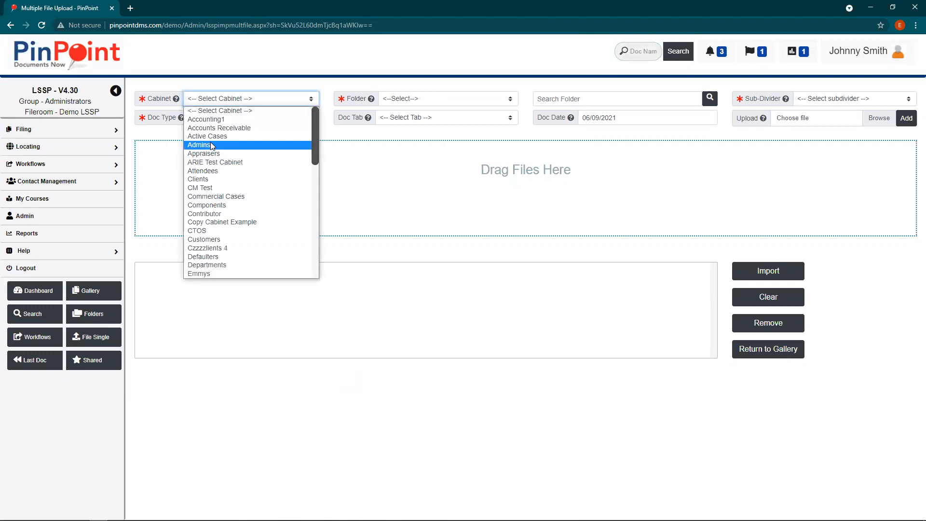
pyautogui.click(212, 145)
pyautogui.click(513, 100)
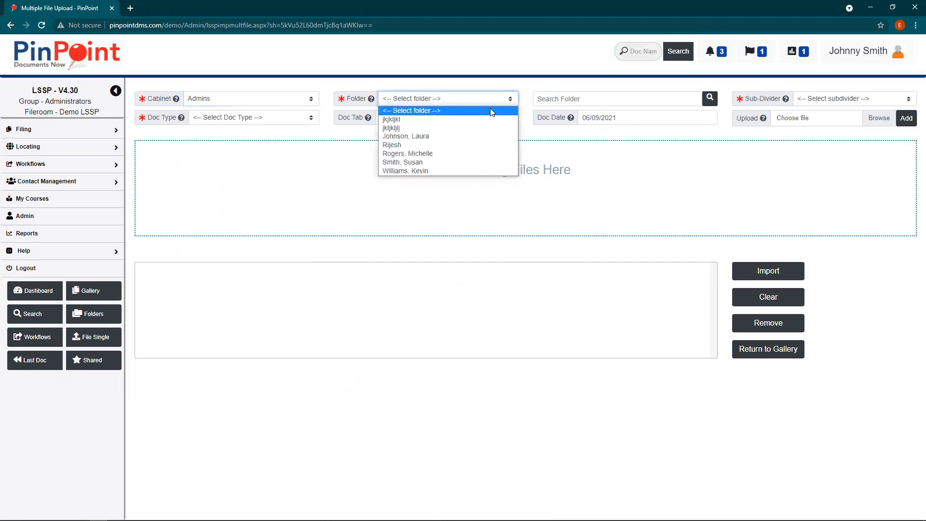
pyautogui.click(448, 134)
pyautogui.click(804, 101)
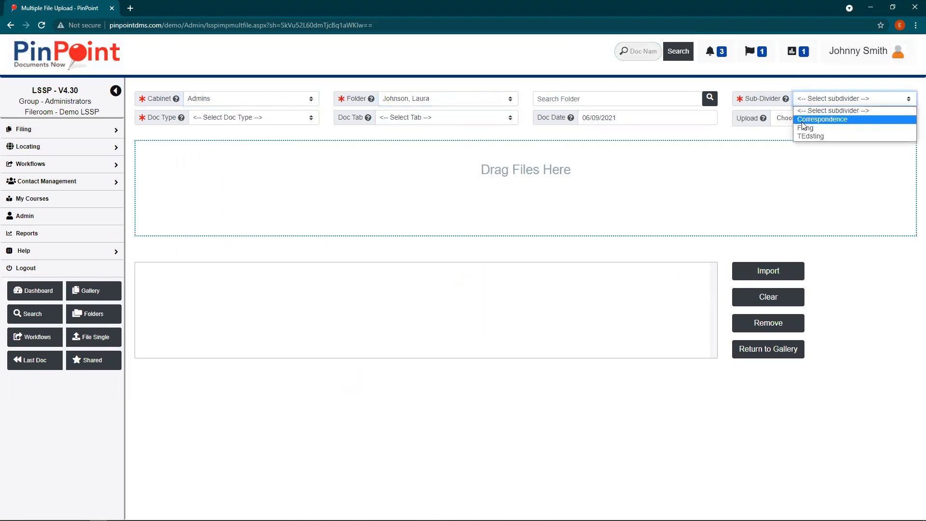
pyautogui.click(820, 117)
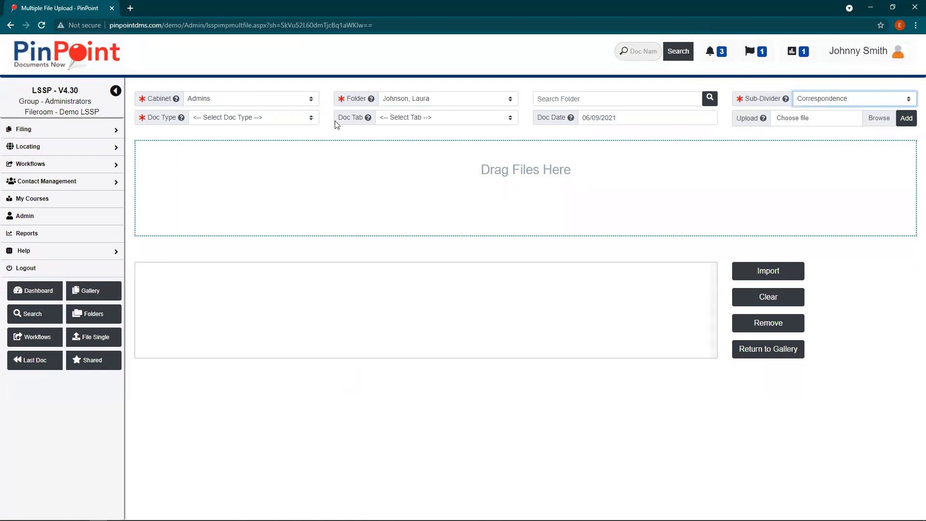
pyautogui.click(254, 119)
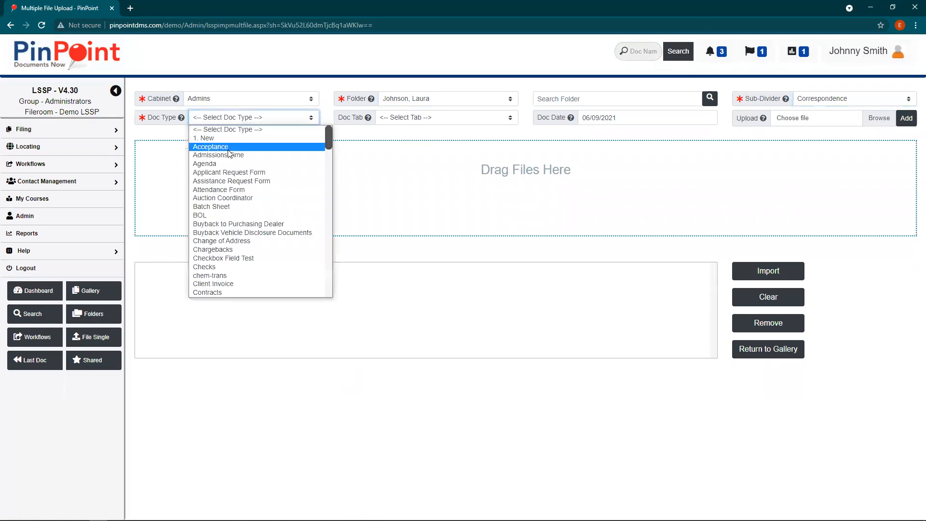
pyautogui.scroll(-3, 215, 257)
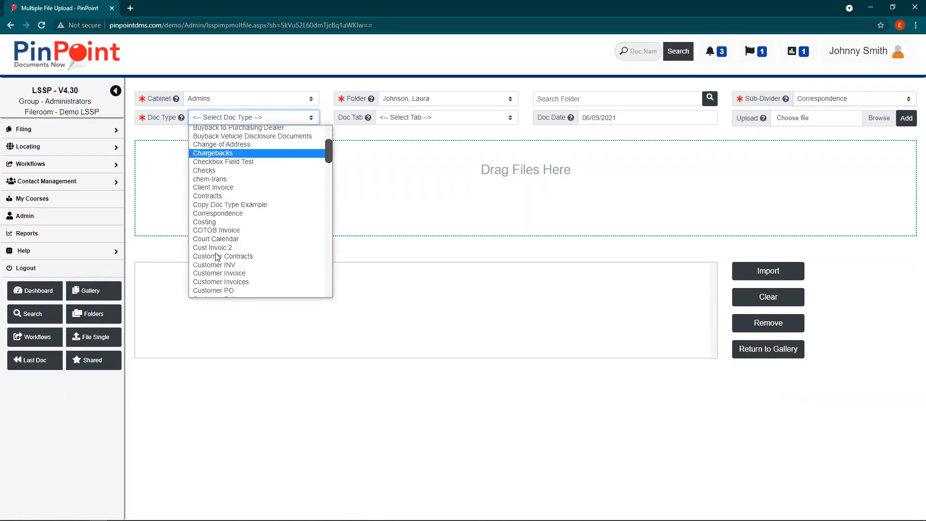
pyautogui.click(212, 211)
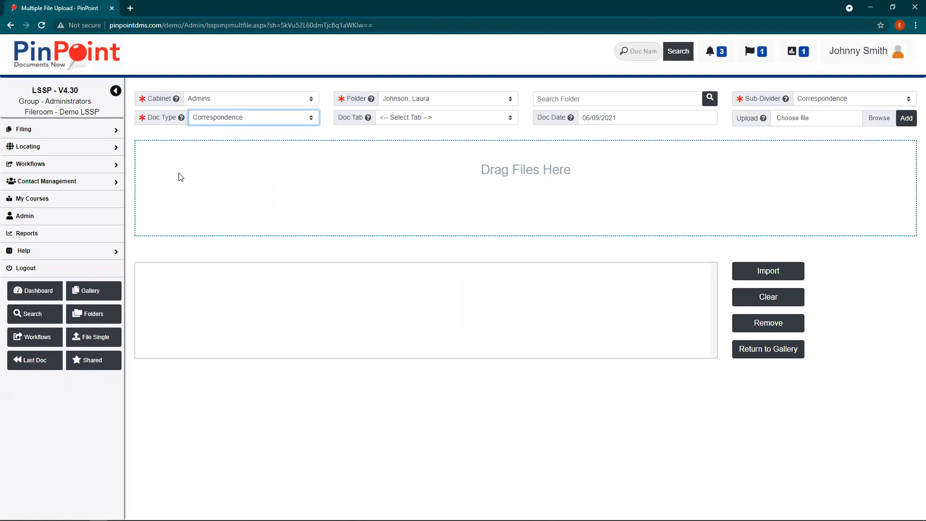
# Step: Add 4.30 Manual Pages.docx from the OneDrive PinPoint folder to the upload area and check its filing path
pyautogui.moveTo(63, 519)
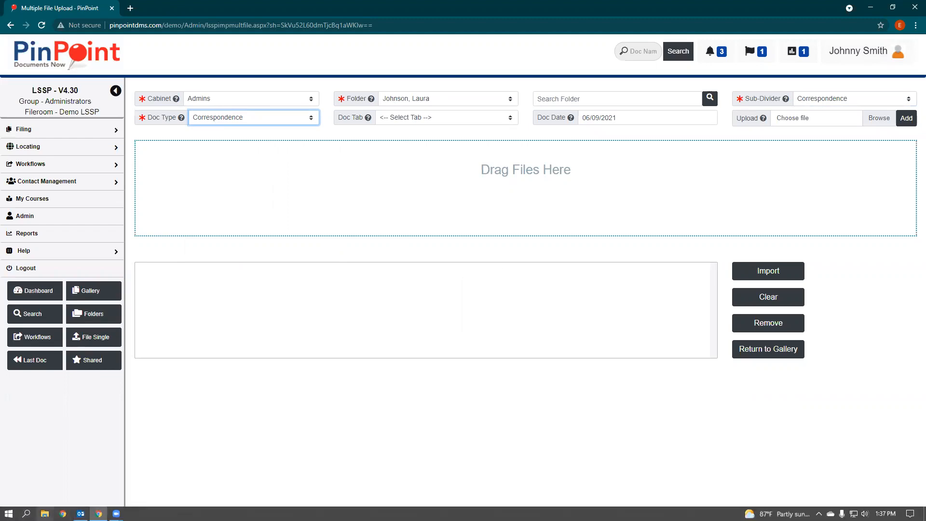
pyautogui.click(45, 513)
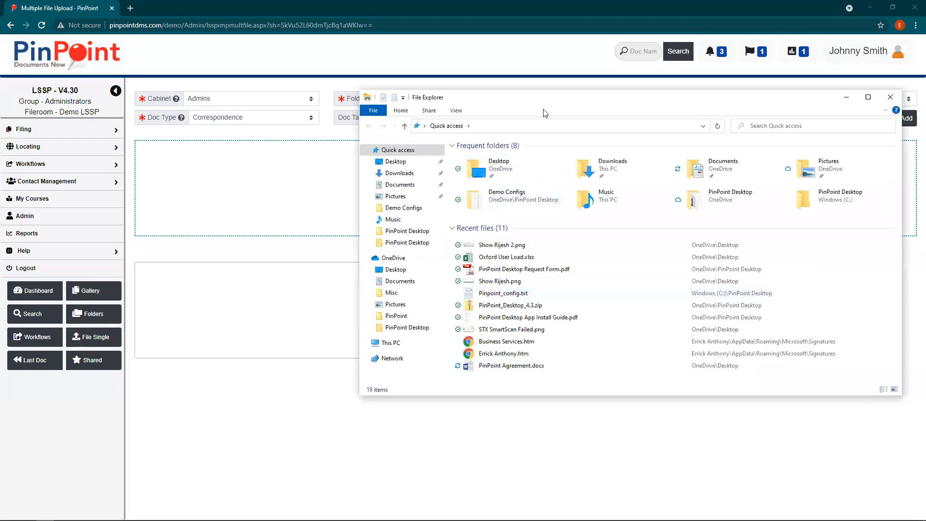
pyautogui.moveTo(532, 110); pyautogui.dragTo(458, 397)
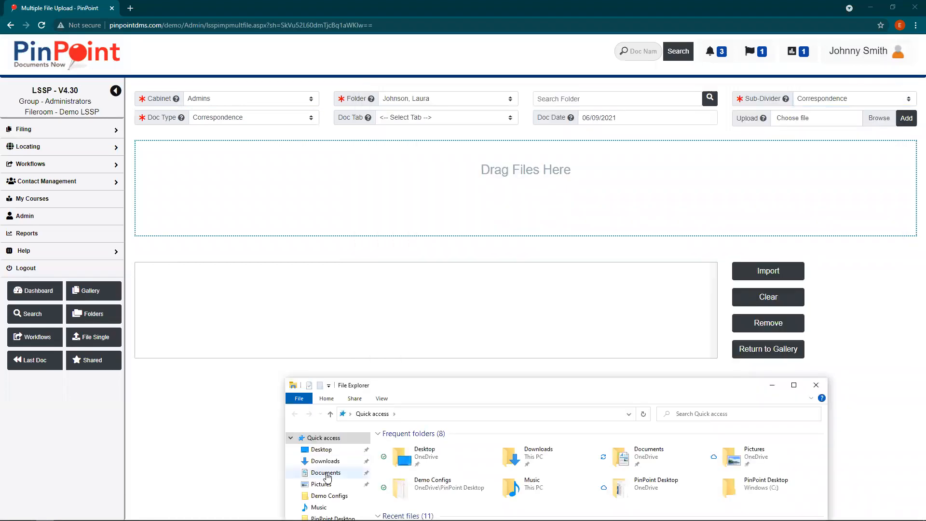
pyautogui.click(323, 451)
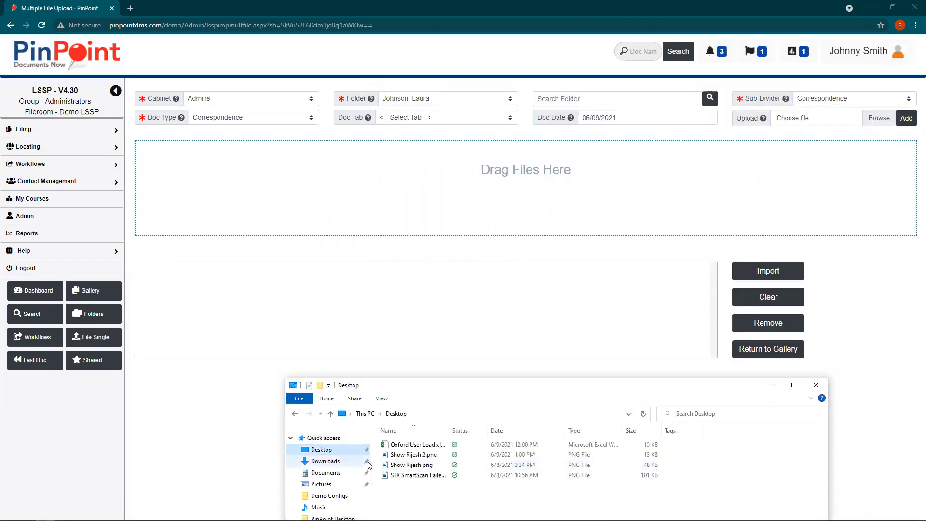
pyautogui.click(332, 473)
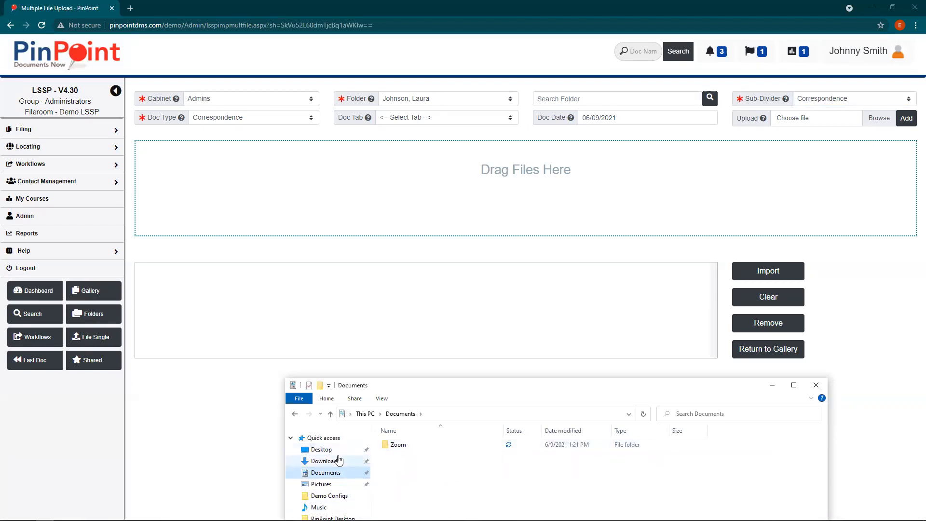
pyautogui.click(290, 439)
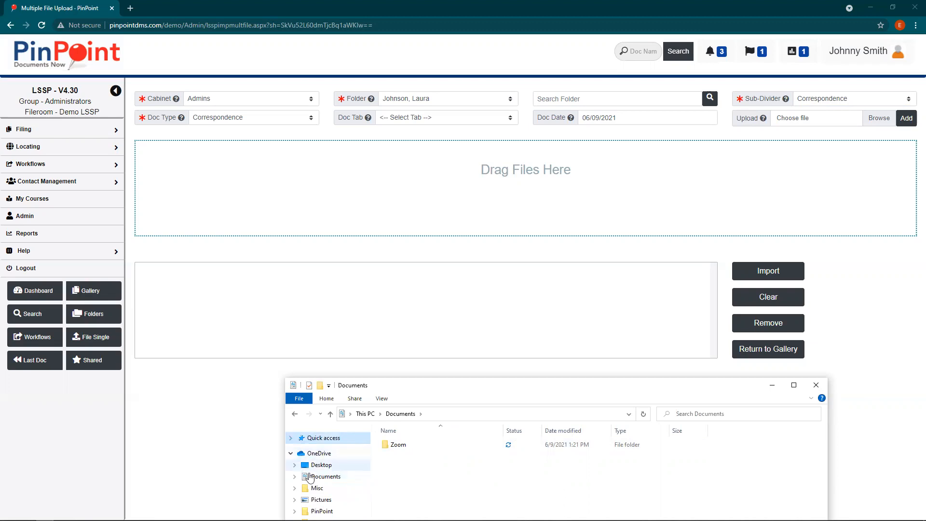
pyautogui.click(322, 511)
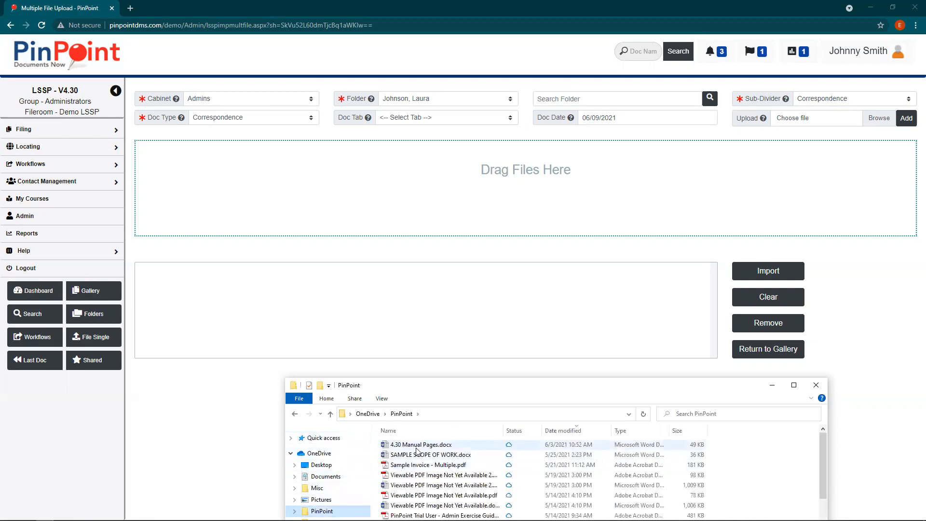
pyautogui.moveTo(417, 445); pyautogui.dragTo(341, 195)
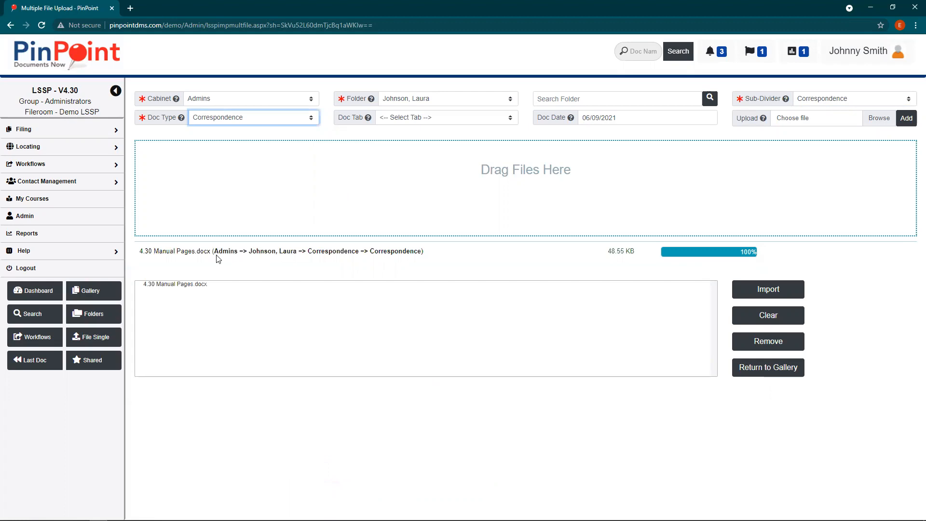
pyautogui.moveTo(215, 251); pyautogui.dragTo(417, 249)
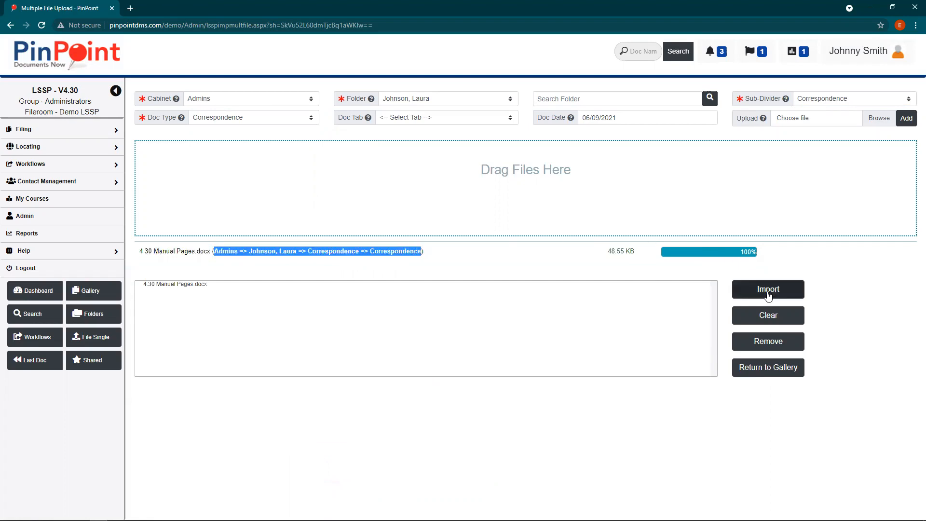
pyautogui.click(268, 276)
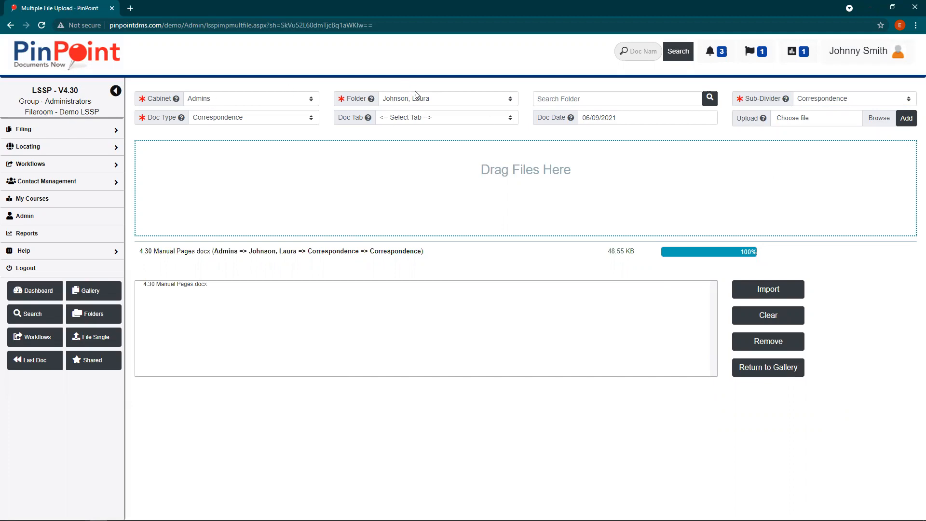
# Step: Change the filing destination to sub-divider Filing and doc type Agenda for the next file
pyautogui.click(815, 99)
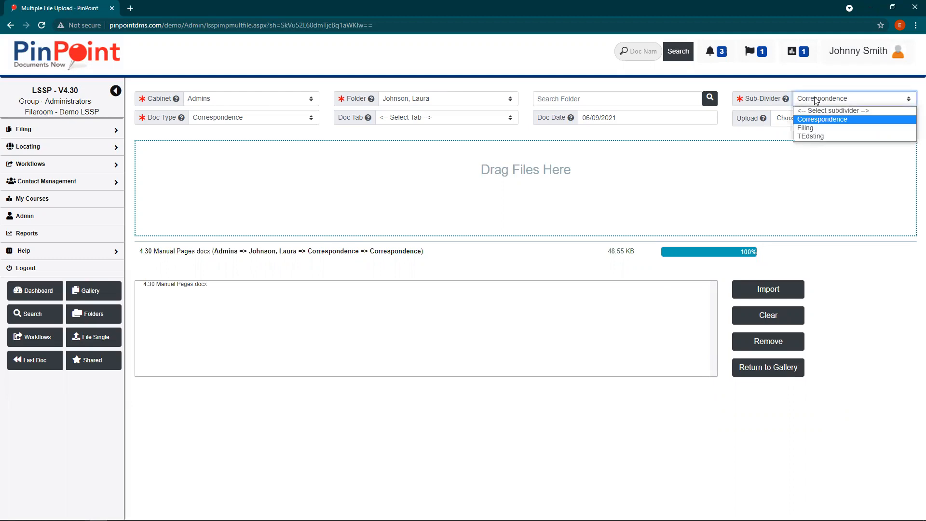
pyautogui.click(814, 127)
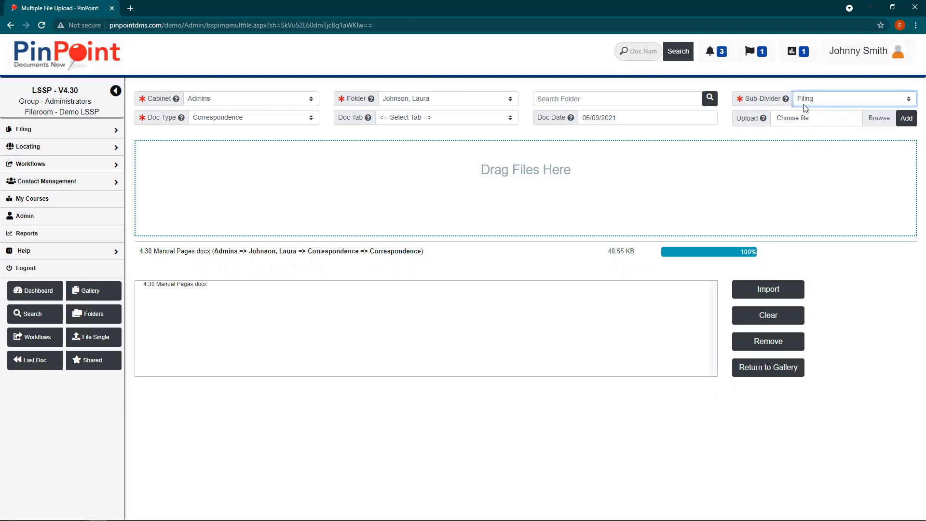
pyautogui.click(214, 123)
pyautogui.click(216, 150)
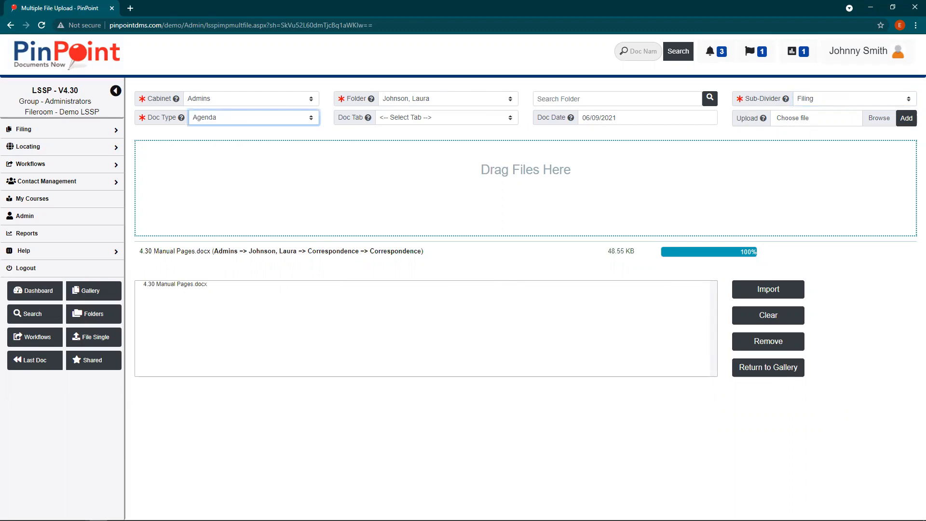
# Step: Add Sample Invoice - Multiple.pdf from the PinPoint folder to the upload area and compare both files' filing paths
pyautogui.moveTo(44, 517)
pyautogui.moveTo(405, 464); pyautogui.dragTo(382, 204)
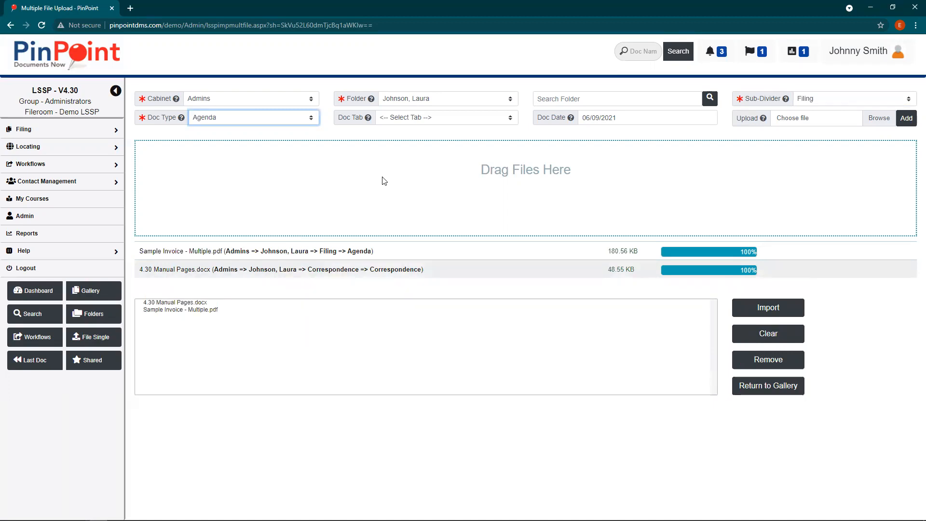
pyautogui.moveTo(224, 250); pyautogui.dragTo(370, 250)
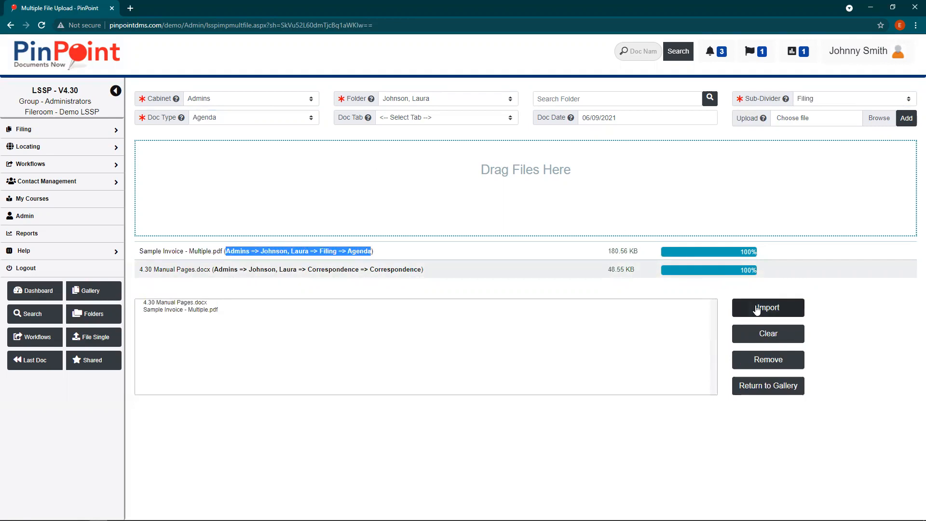
pyautogui.moveTo(432, 272); pyautogui.dragTo(211, 273)
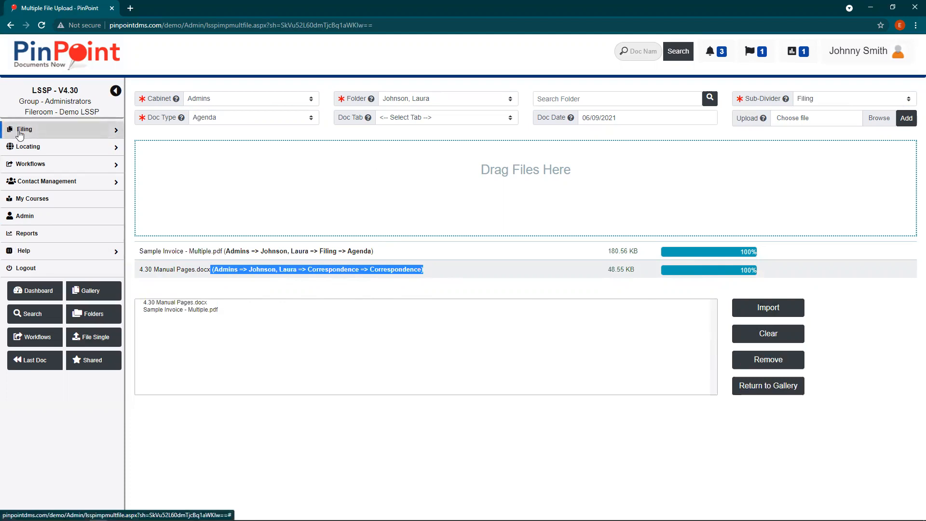
pyautogui.click(165, 292)
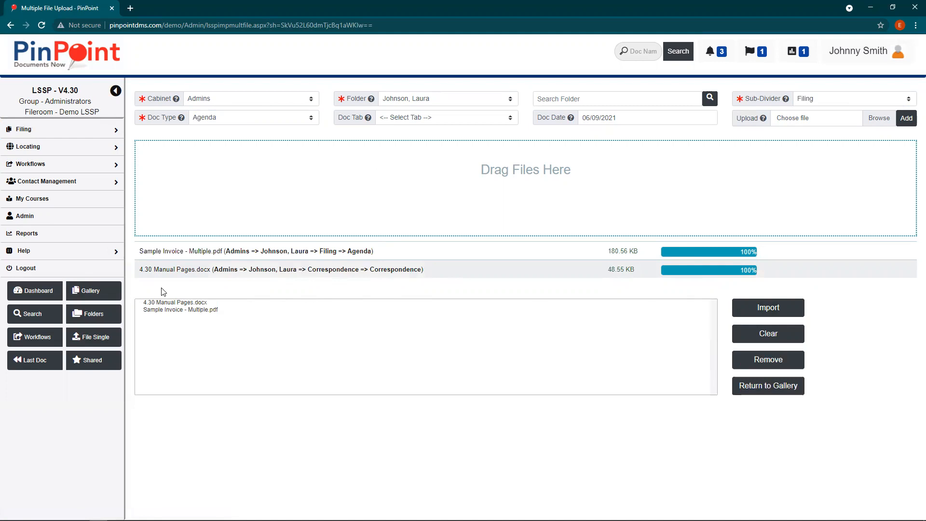
# Step: Return to the dashboard and switch it to the Classic view
pyautogui.click(29, 299)
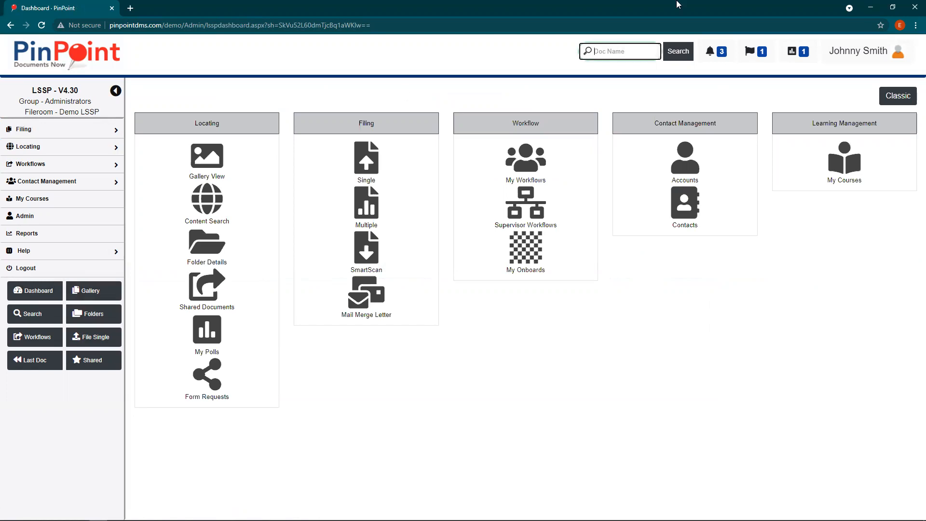
pyautogui.click(896, 96)
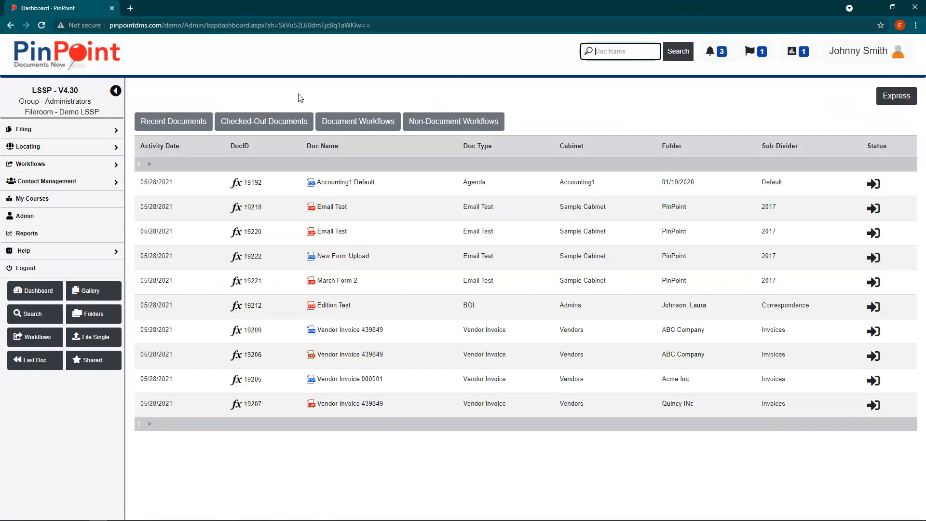
# Step: View the checked-out documents and look over the actions available for the checked-out Vendor Invoice
pyautogui.click(280, 121)
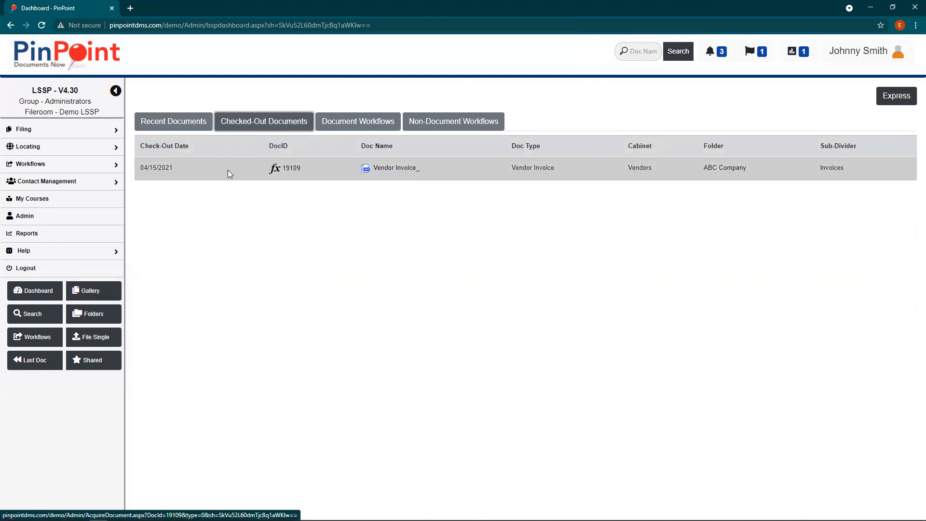
pyautogui.click(273, 169)
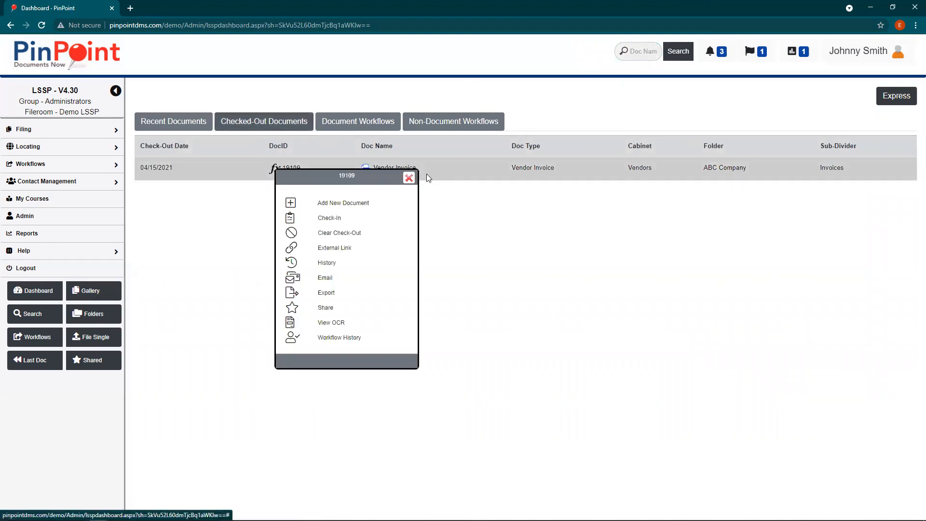
pyautogui.click(409, 178)
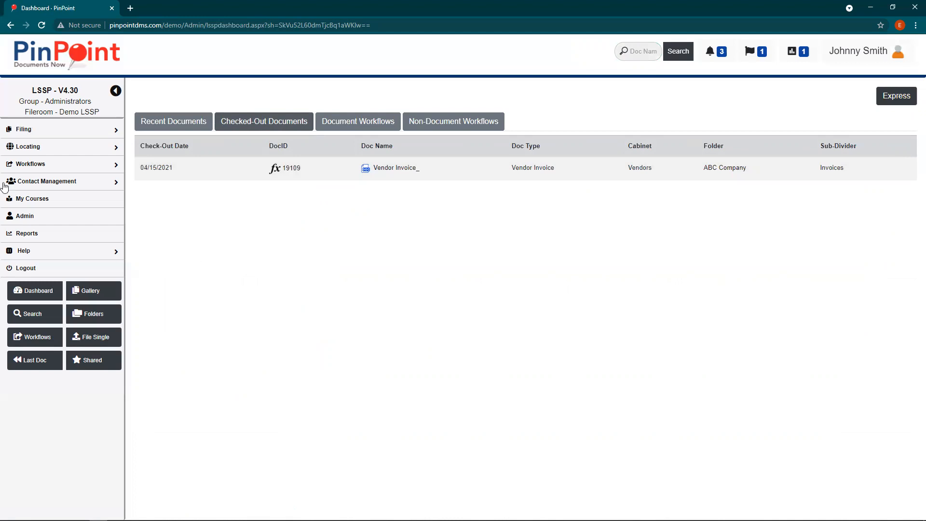
# Step: Go to SmartScan filing and set the upload mode to Check In
pyautogui.click(20, 130)
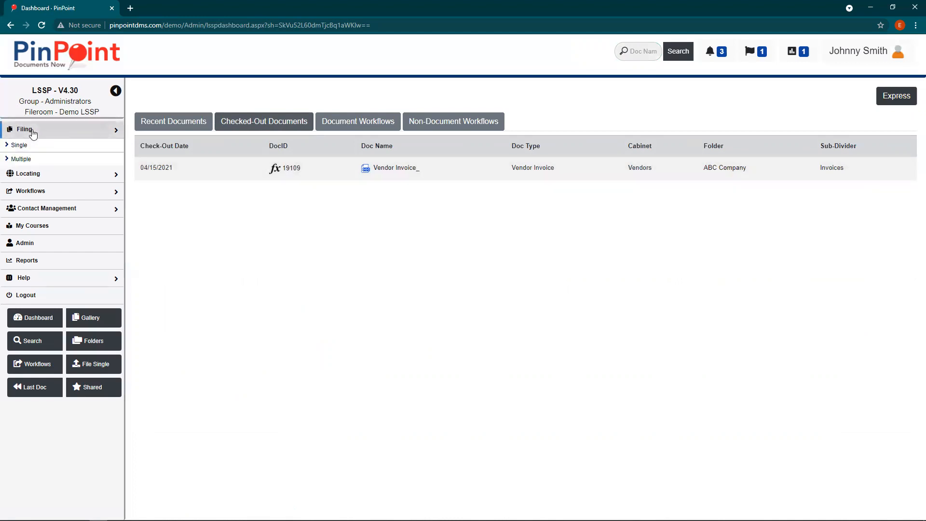
pyautogui.click(22, 174)
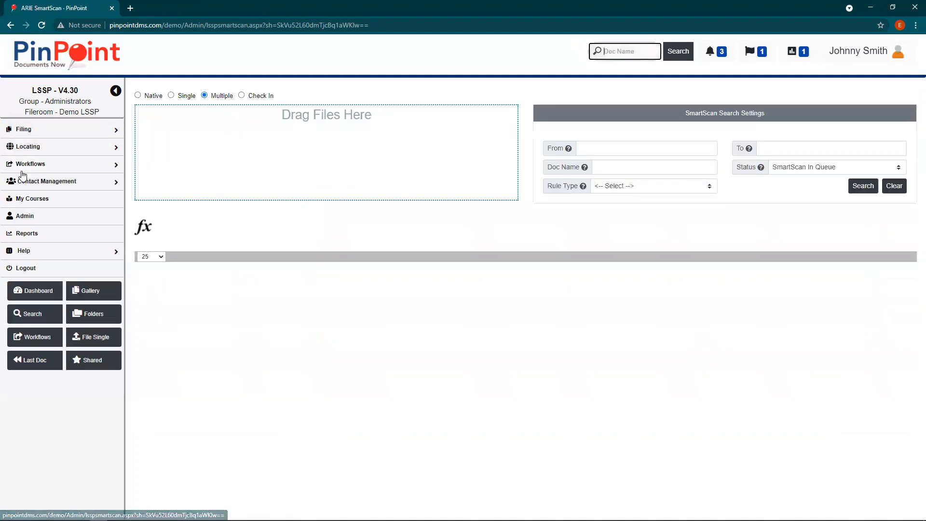
pyautogui.click(241, 95)
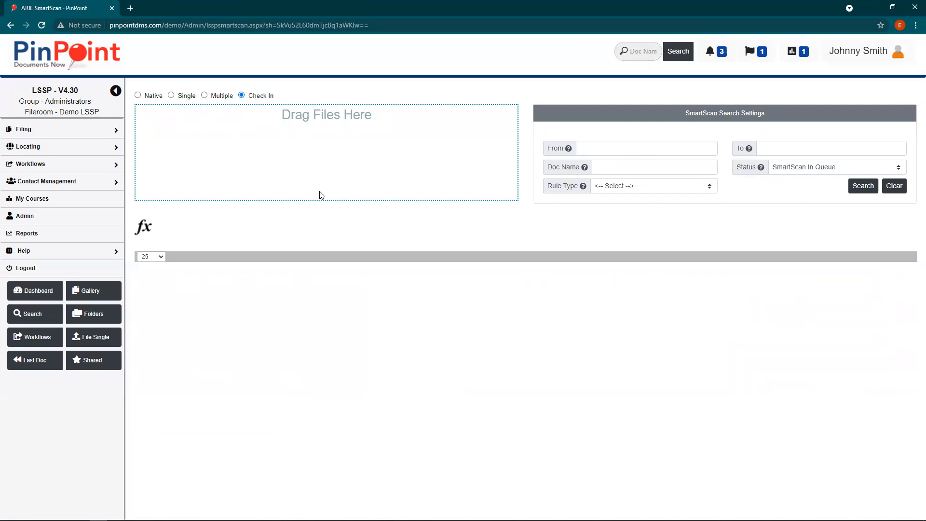
# Step: Revisit the dashboard's checked-out documents and return to the SmartScan filing page
pyautogui.click(20, 299)
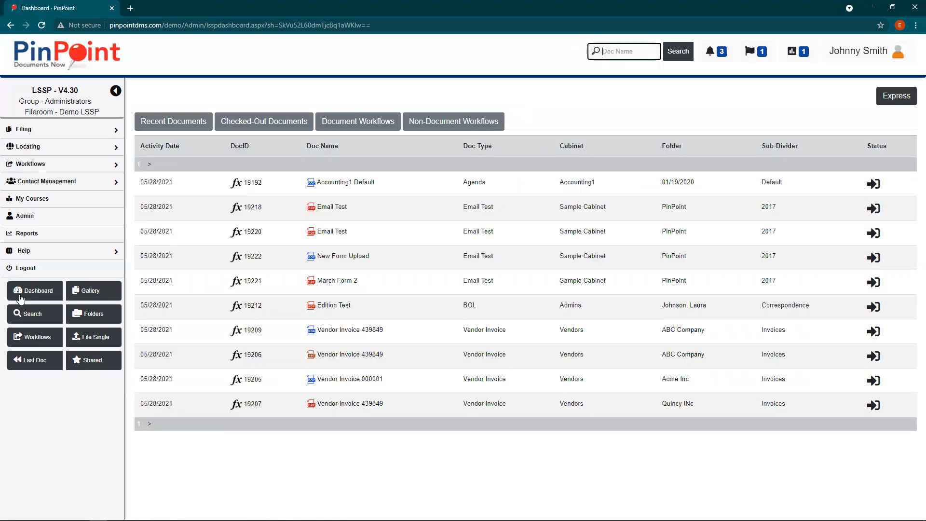
pyautogui.click(244, 119)
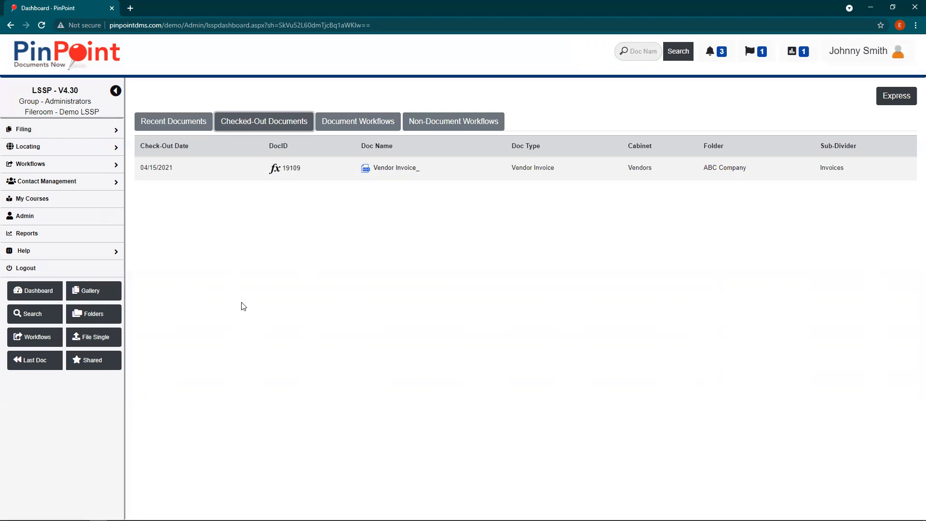
pyautogui.click(22, 129)
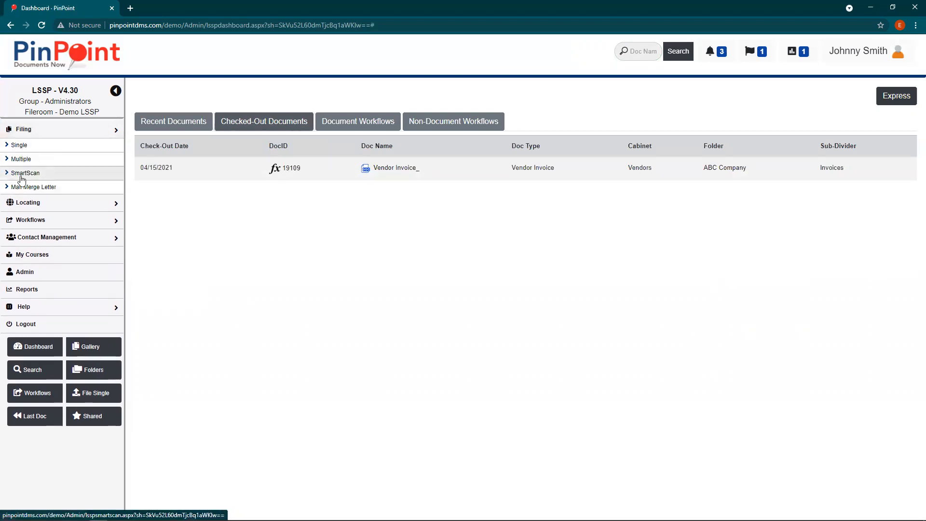
pyautogui.click(22, 177)
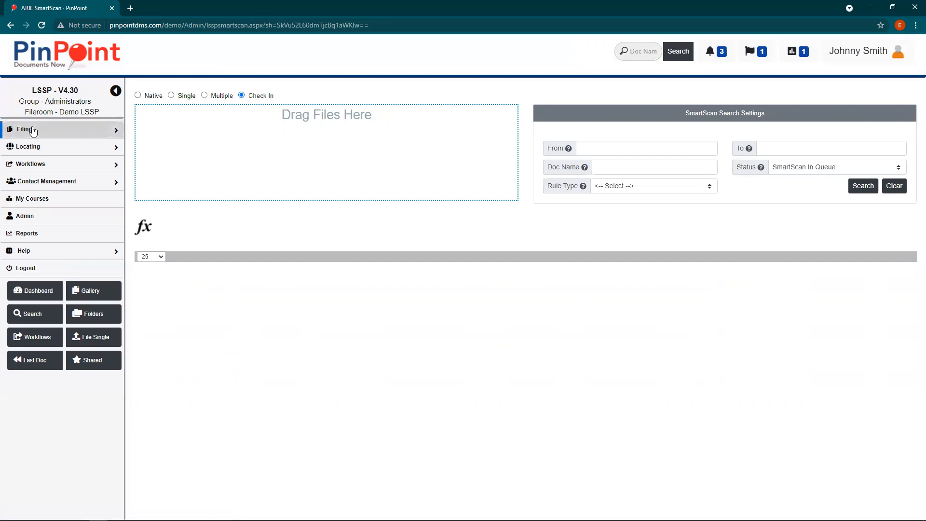
# Step: Switch to administration and open the HTML Forms management page
pyautogui.click(25, 217)
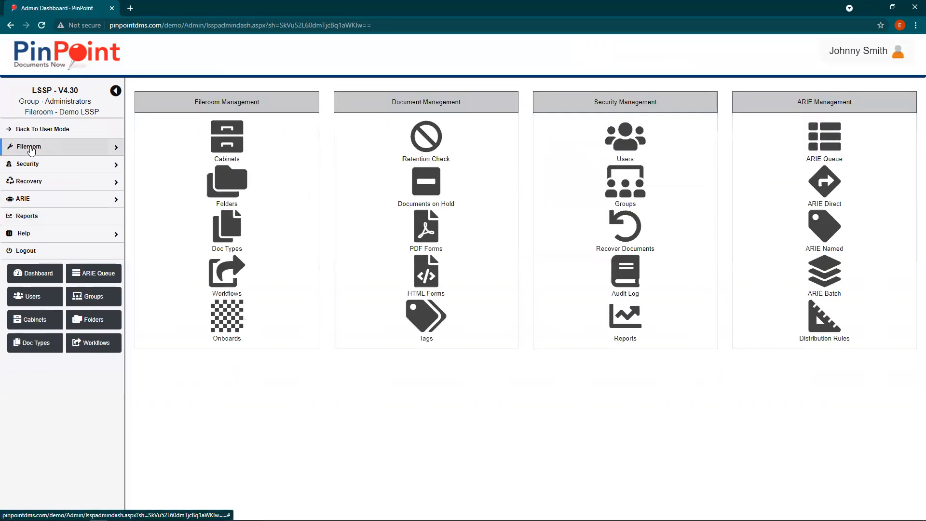
pyautogui.click(30, 147)
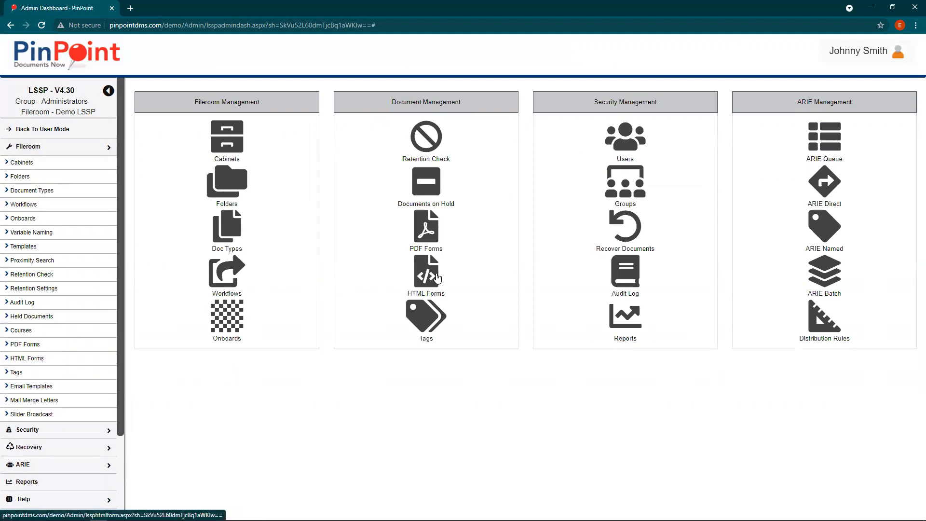
pyautogui.click(427, 288)
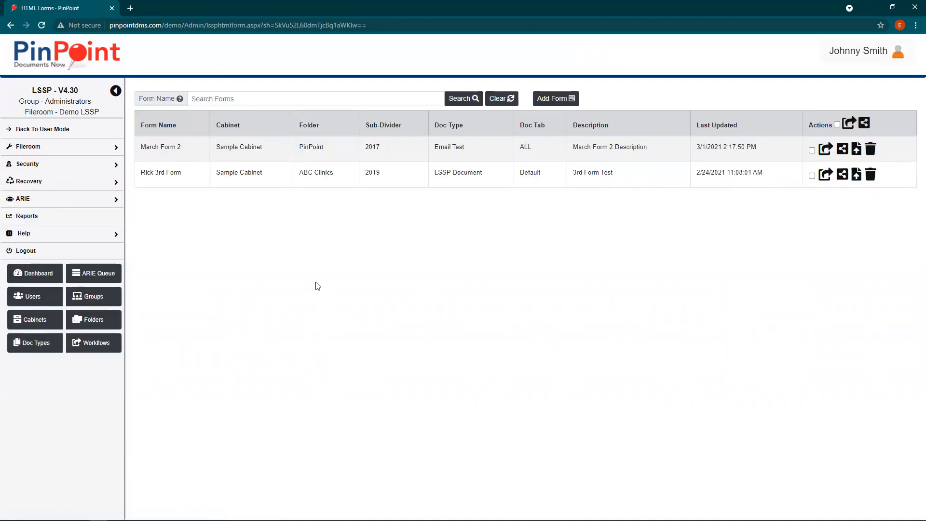
# Step: Examine the blank HTML form editor for adding a form and close it without saving
pyautogui.click(570, 101)
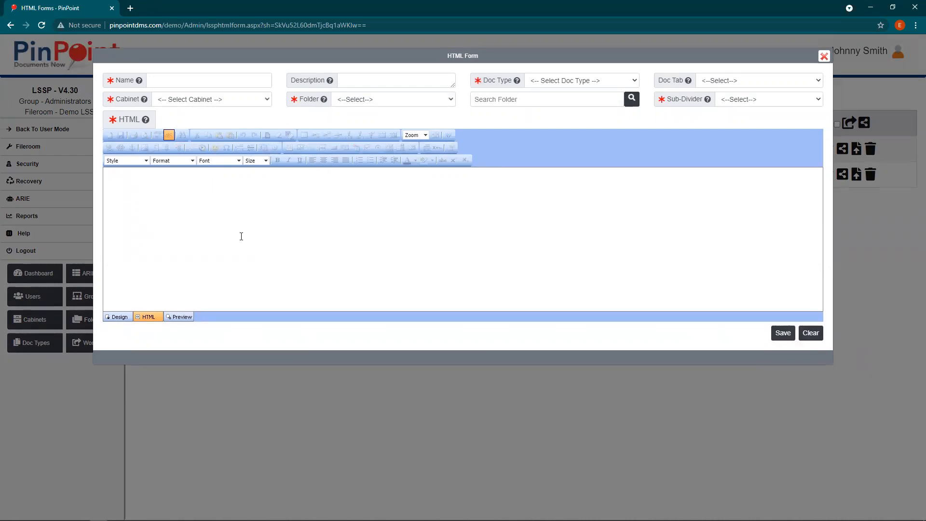
pyautogui.click(172, 192)
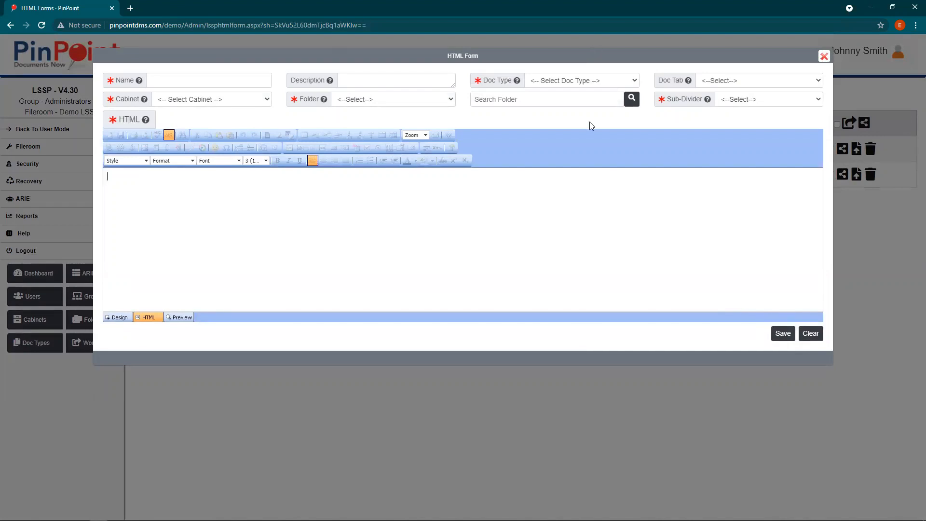
pyautogui.click(824, 56)
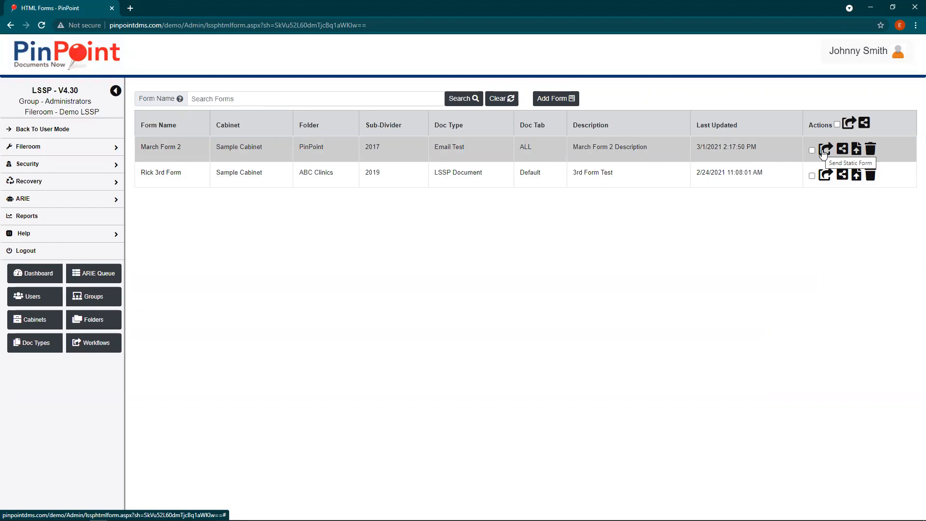
# Step: Review March Form 2's static send options and its form definition with filing settings and HTML source
pyautogui.click(825, 150)
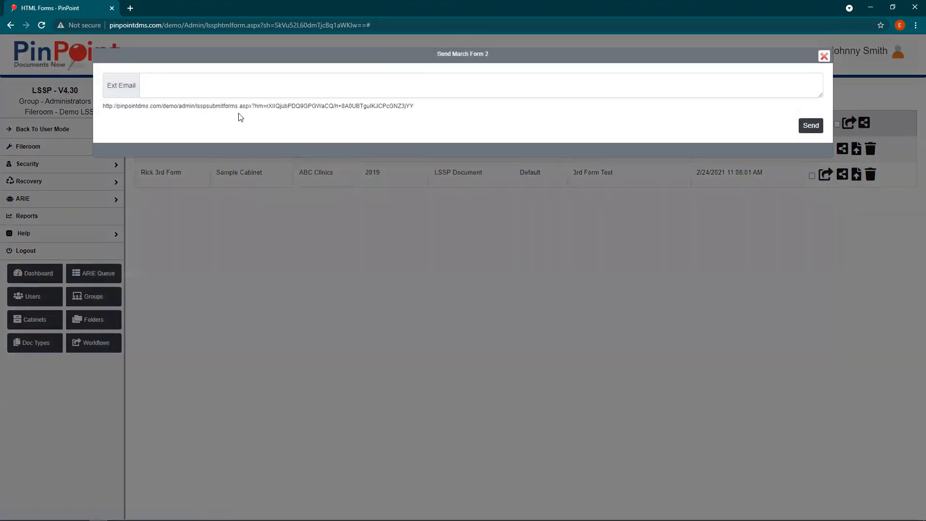
pyautogui.click(160, 80)
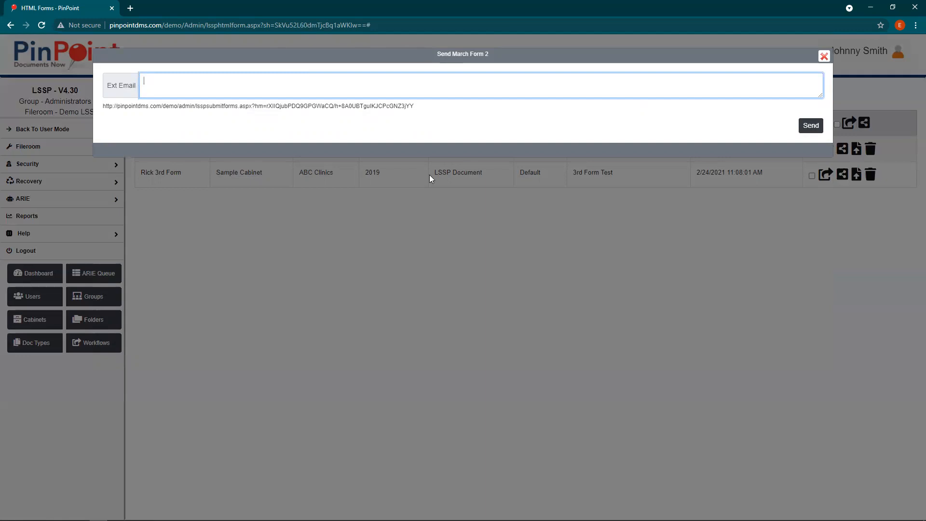
pyautogui.click(404, 236)
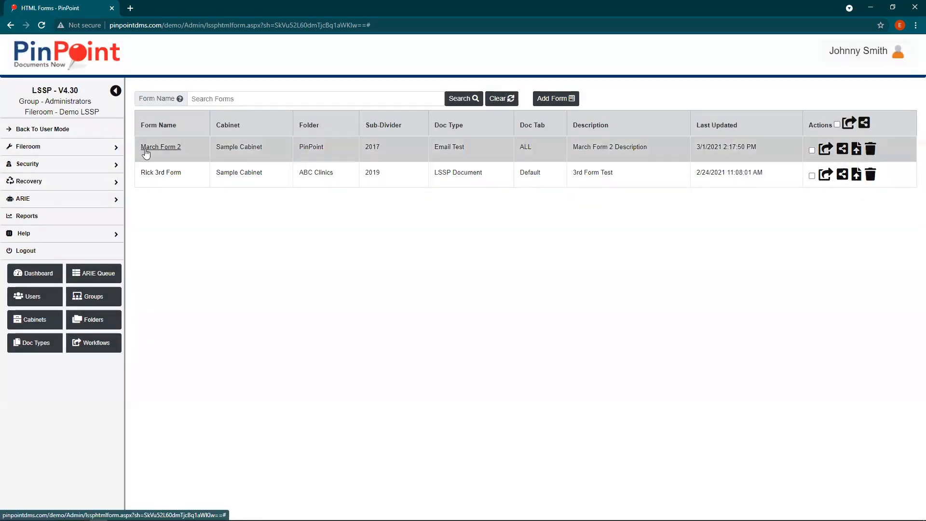
pyautogui.click(146, 151)
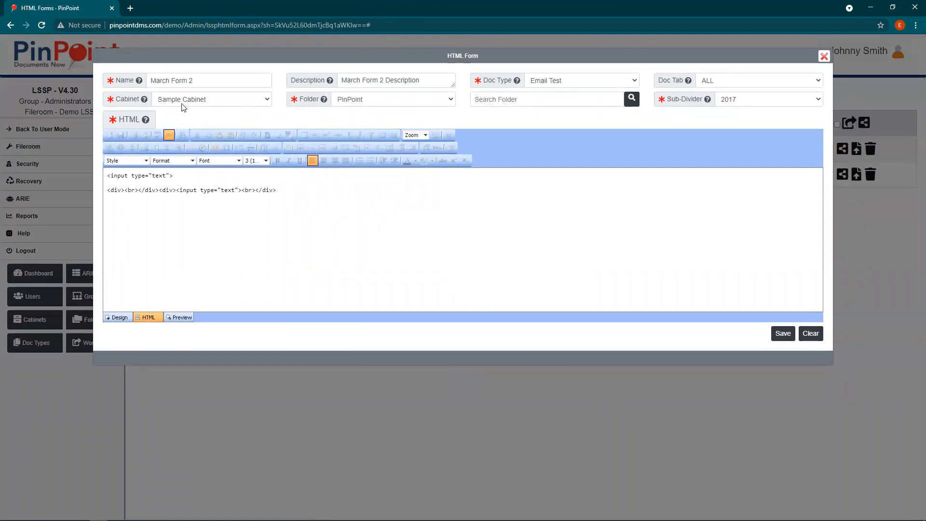
pyautogui.click(823, 57)
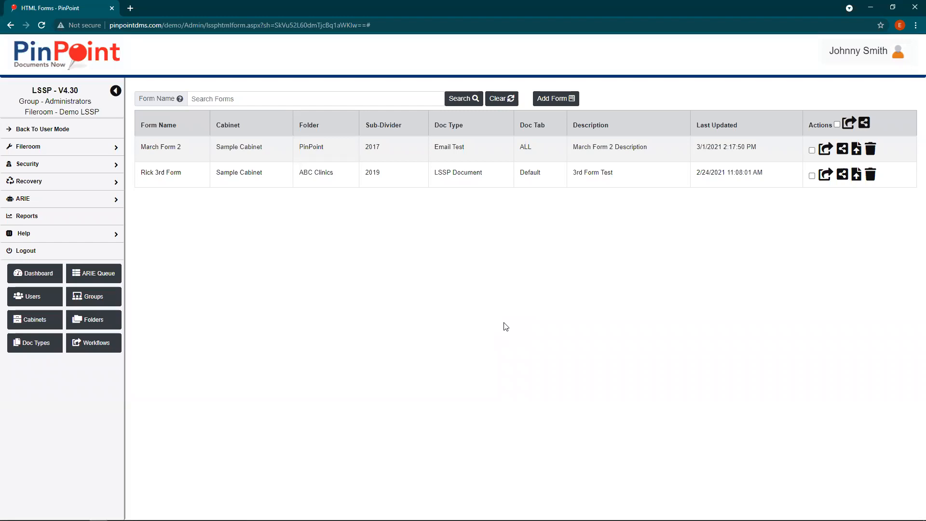
# Step: Inspect March Form 2's static submission link and the filing and field values offered in its other send dialog
pyautogui.click(827, 154)
pyautogui.click(339, 88)
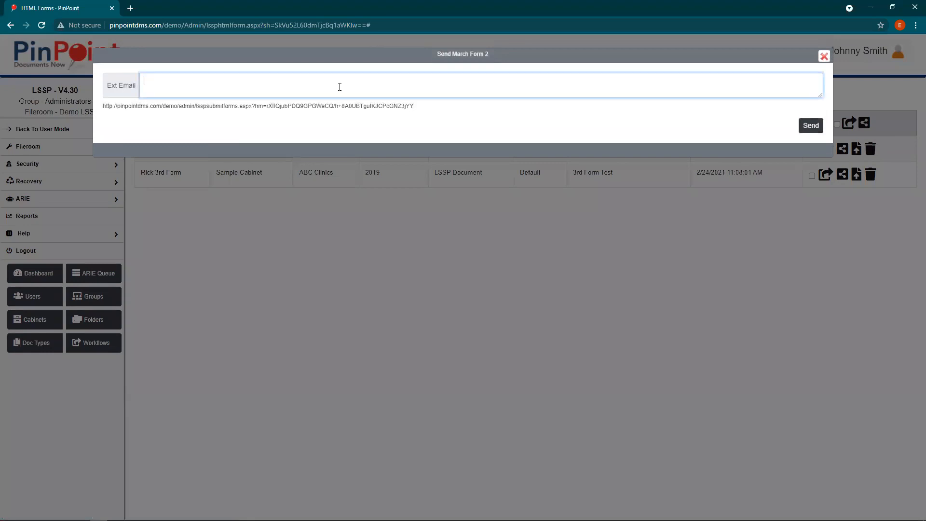
pyautogui.moveTo(417, 110); pyautogui.dragTo(106, 108)
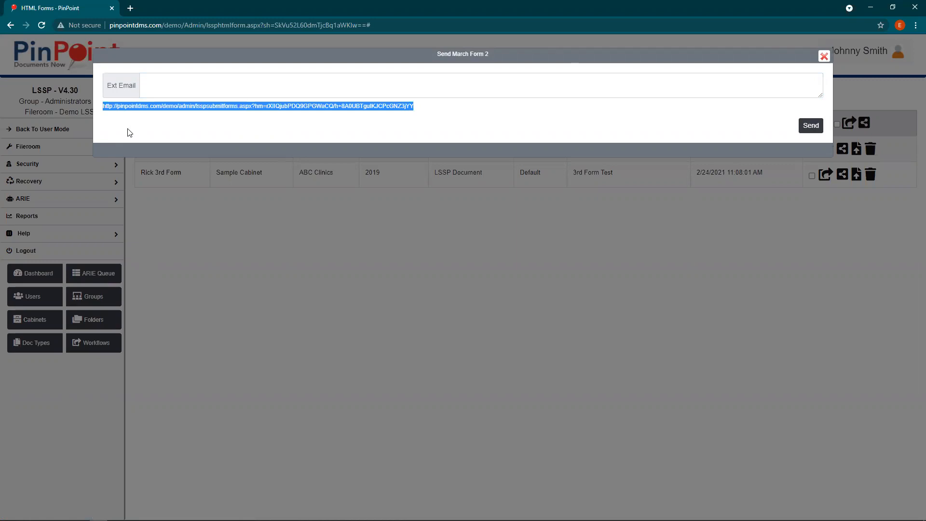
pyautogui.click(824, 56)
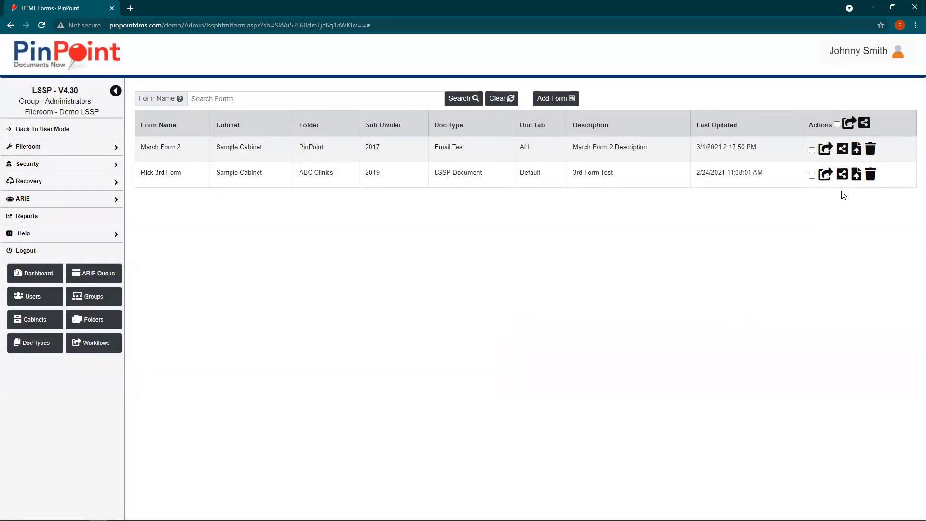
pyautogui.click(843, 149)
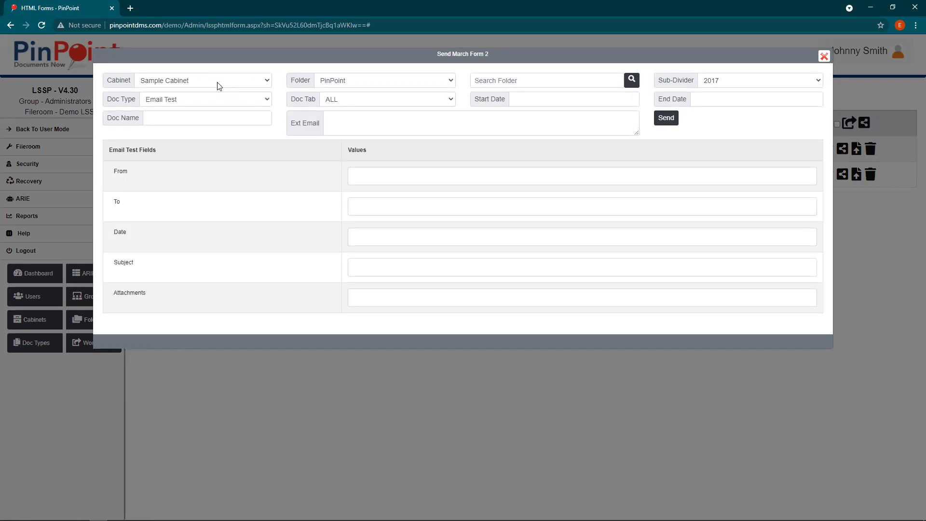
pyautogui.click(824, 58)
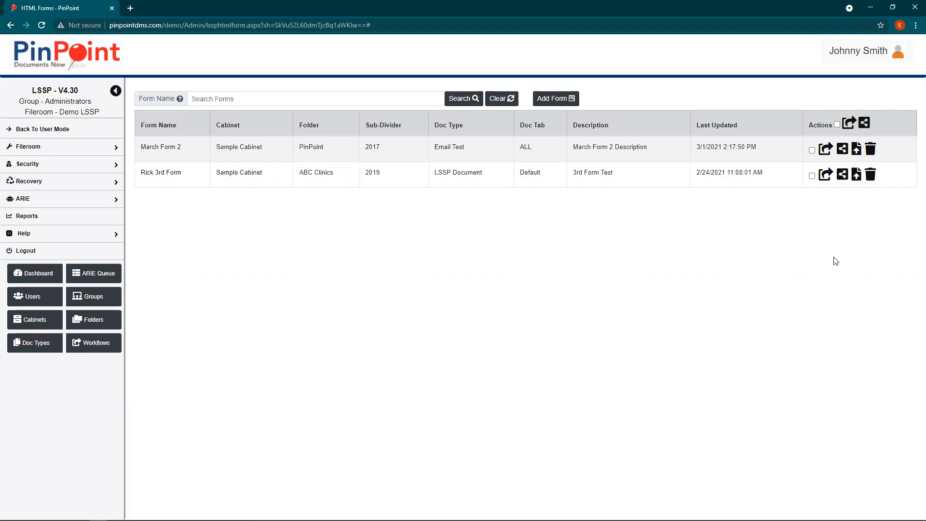
# Step: Check the upload requirement settings of March Form 2 and Rick 3rd Form
pyautogui.click(856, 153)
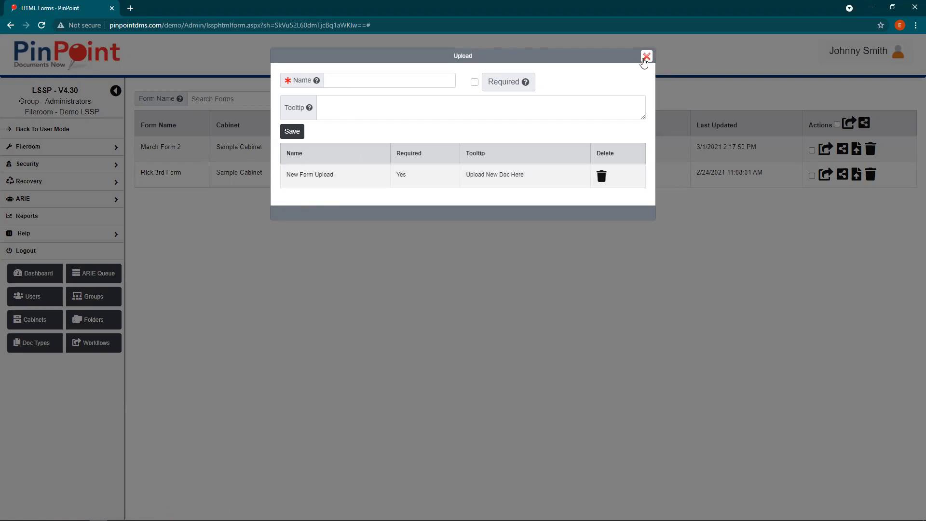
pyautogui.click(646, 57)
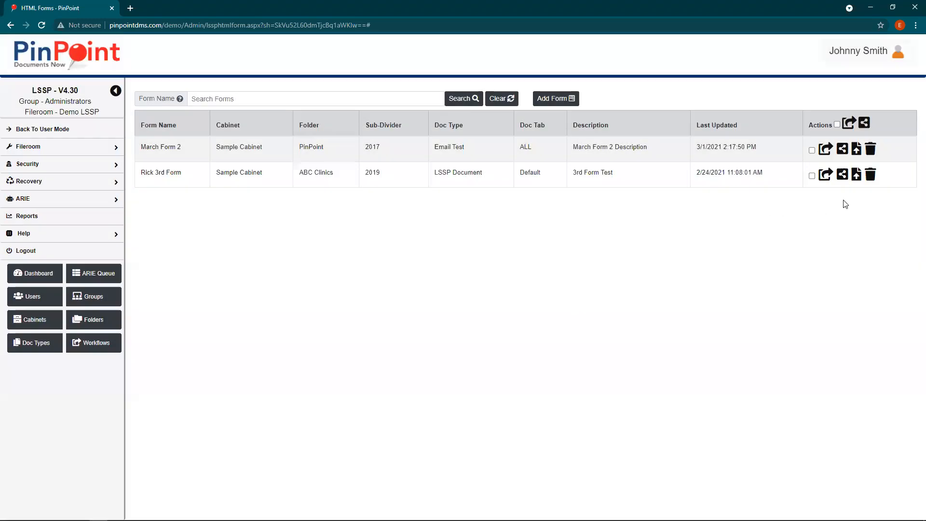
pyautogui.click(856, 177)
pyautogui.click(849, 227)
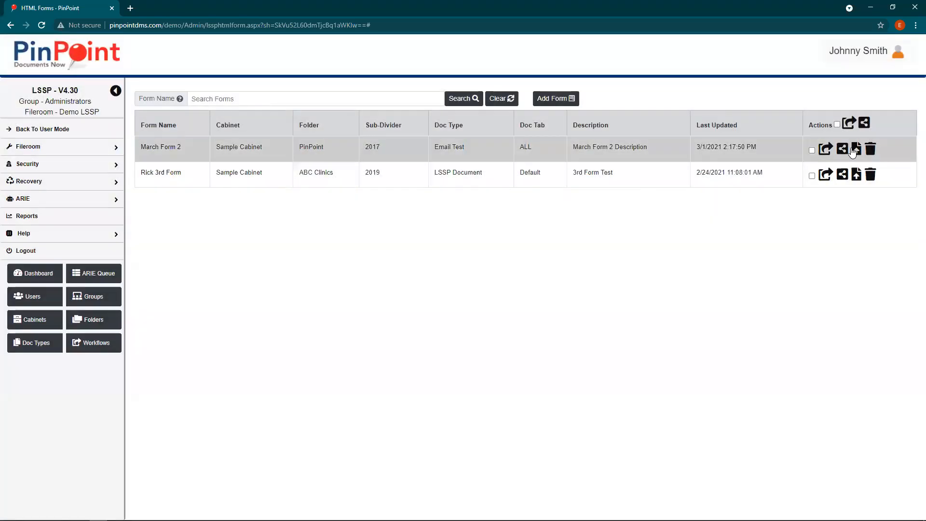
# Step: Add a required upload named ID Card to March Form 2 with the tooltip "Please Submit current ID"
pyautogui.click(855, 151)
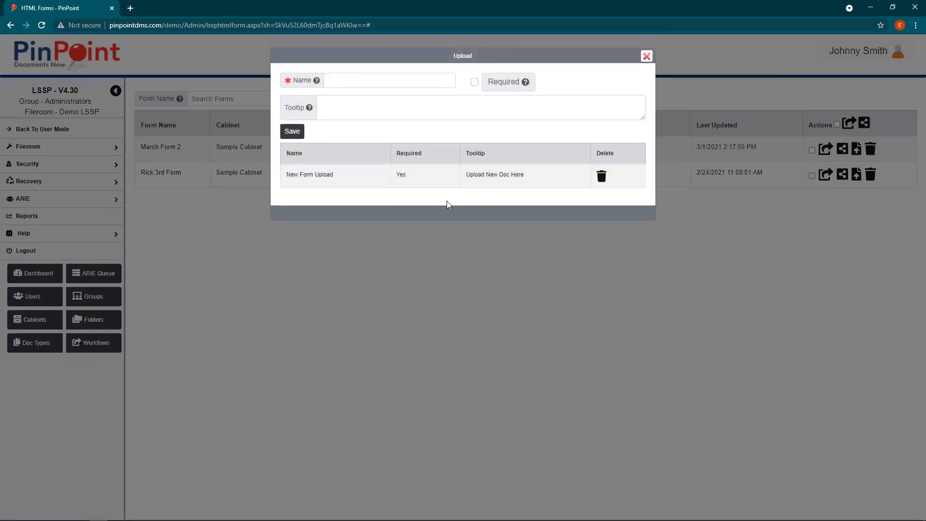
pyautogui.moveTo(296, 183); pyautogui.dragTo(288, 181)
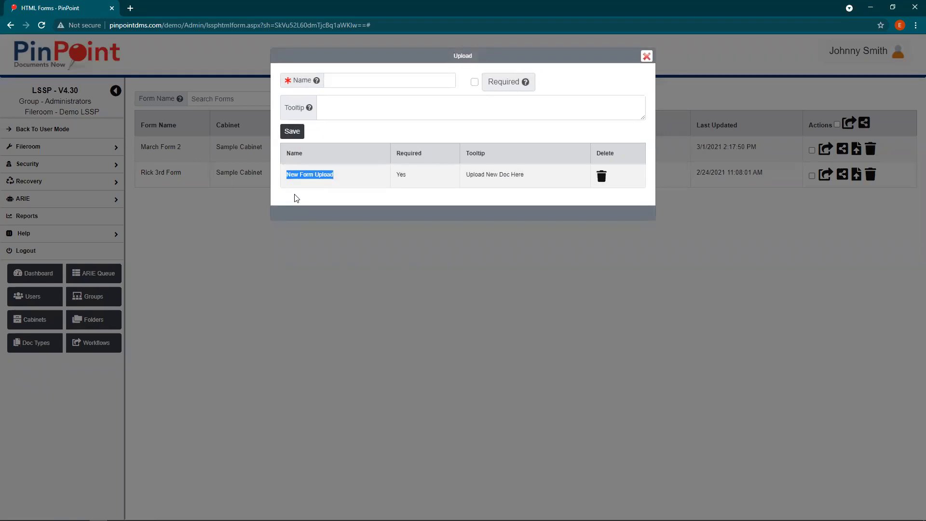
pyautogui.click(349, 82)
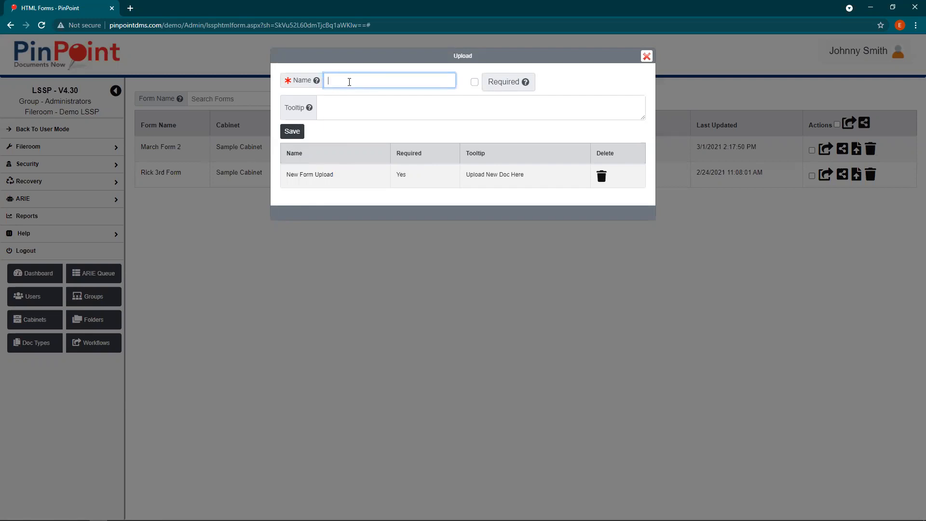
pyautogui.write('ID Card')
pyautogui.click(475, 82)
pyautogui.click(390, 115)
pyautogui.write('Pleas')
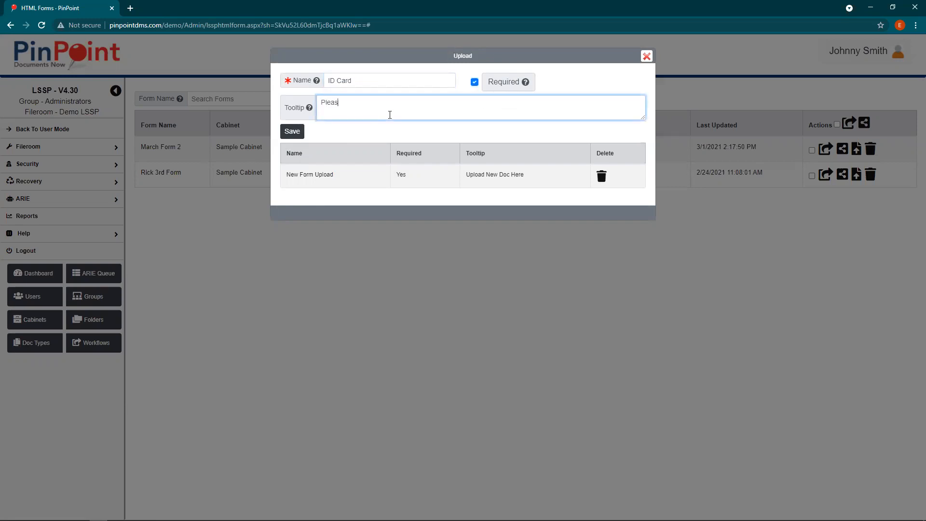
pyautogui.write('e Submit current ID')
pyautogui.click(293, 131)
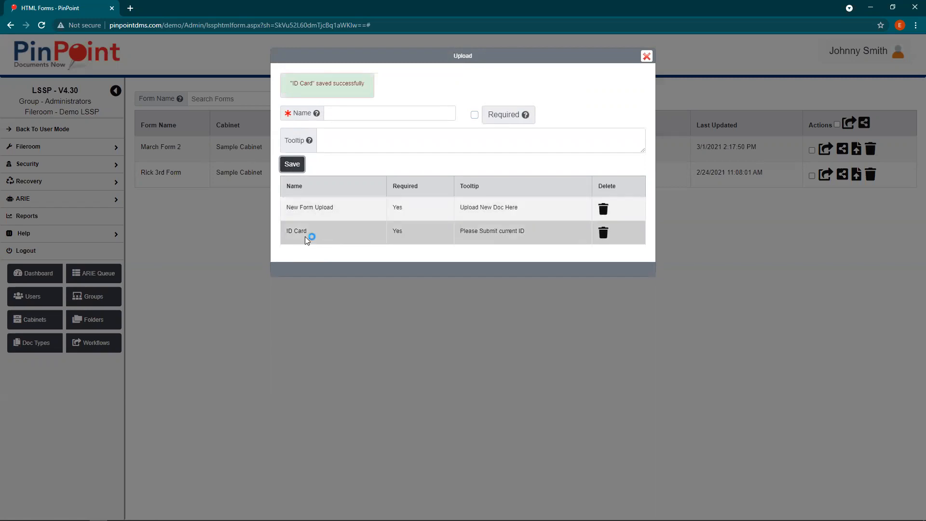
pyautogui.click(299, 251)
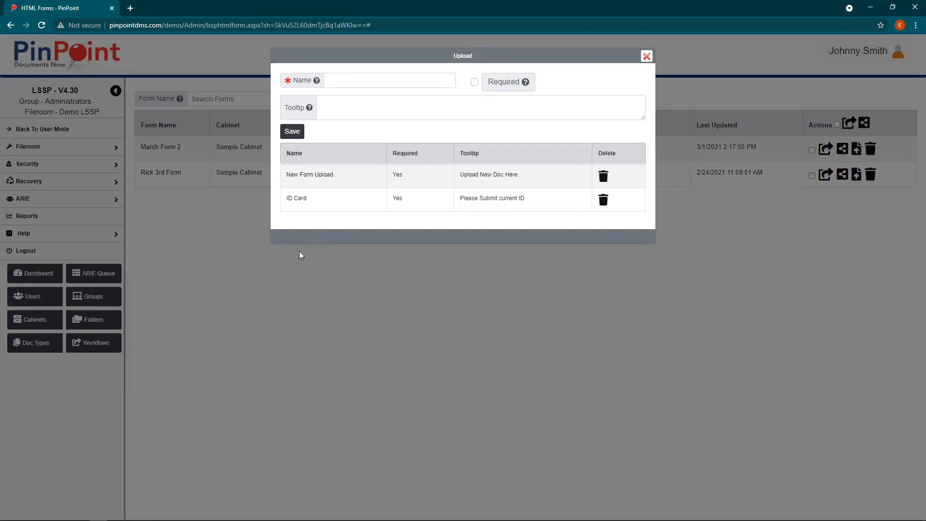
# Step: Close March Form 2's upload requirements, and twice collapse and restore the administration navigation sidebar
pyautogui.click(647, 57)
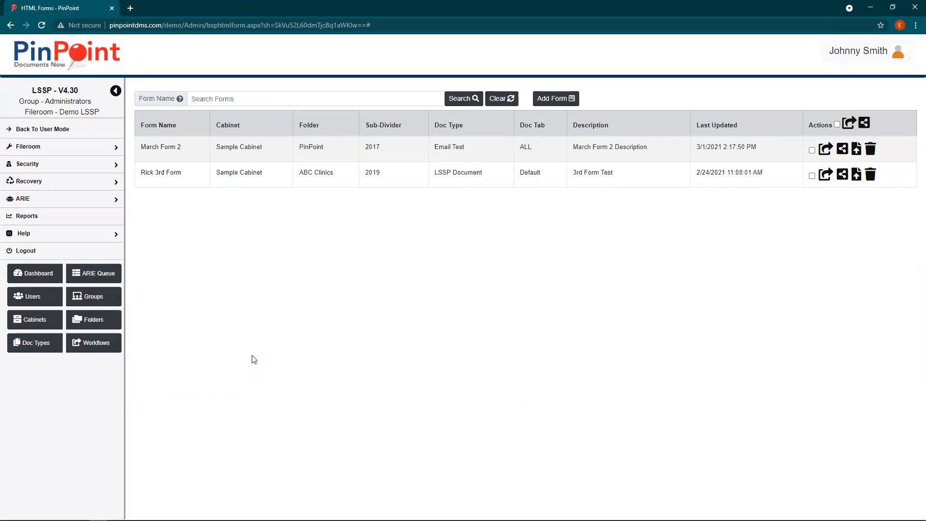
pyautogui.click(114, 92)
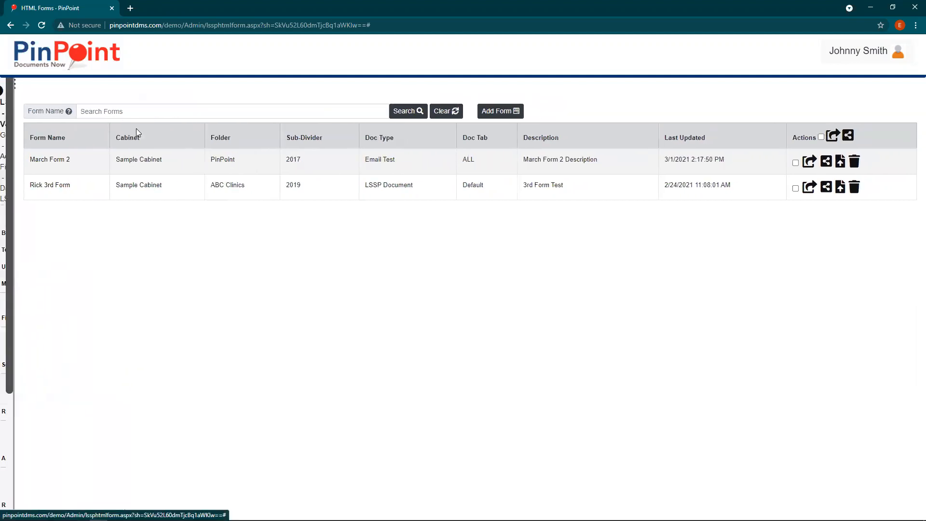
pyautogui.click(12, 87)
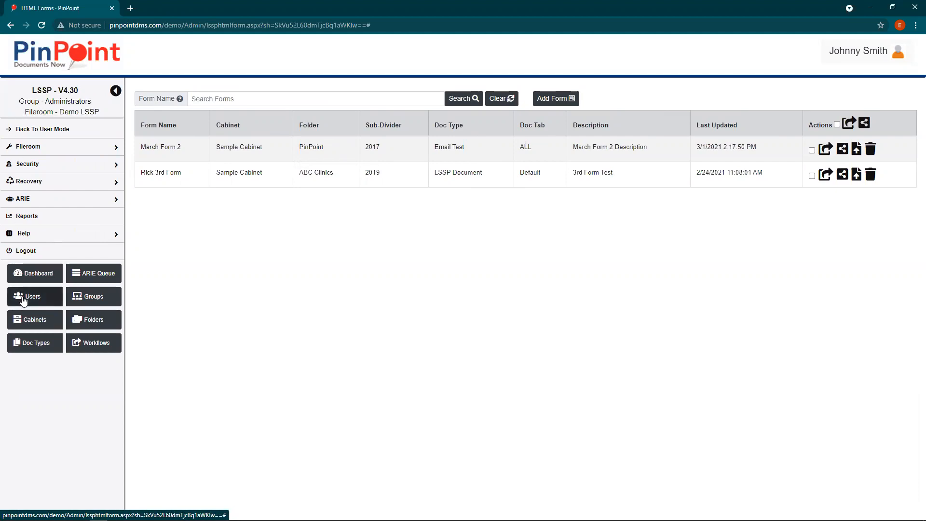
pyautogui.click(116, 91)
pyautogui.click(12, 87)
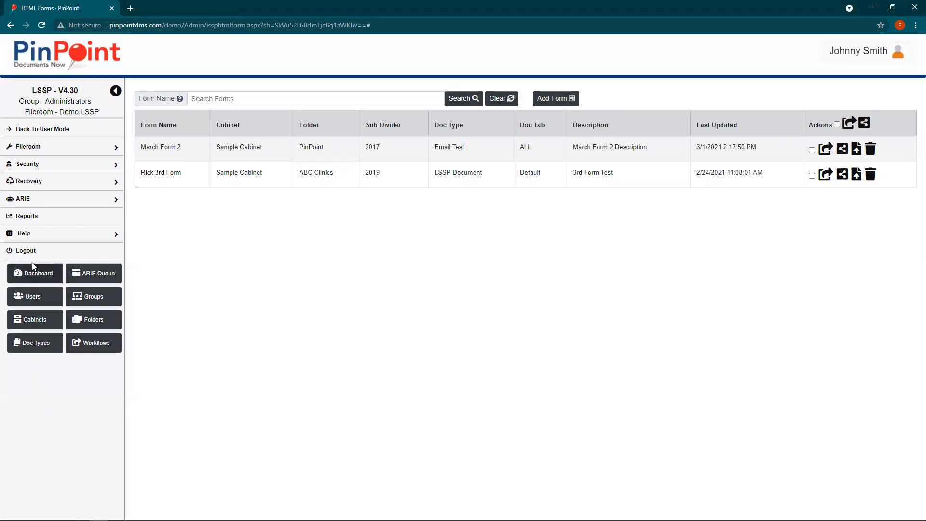
# Step: View the online manual and the self-paced training page from the help resources, closing each page and collapsing the help section
pyautogui.click(25, 238)
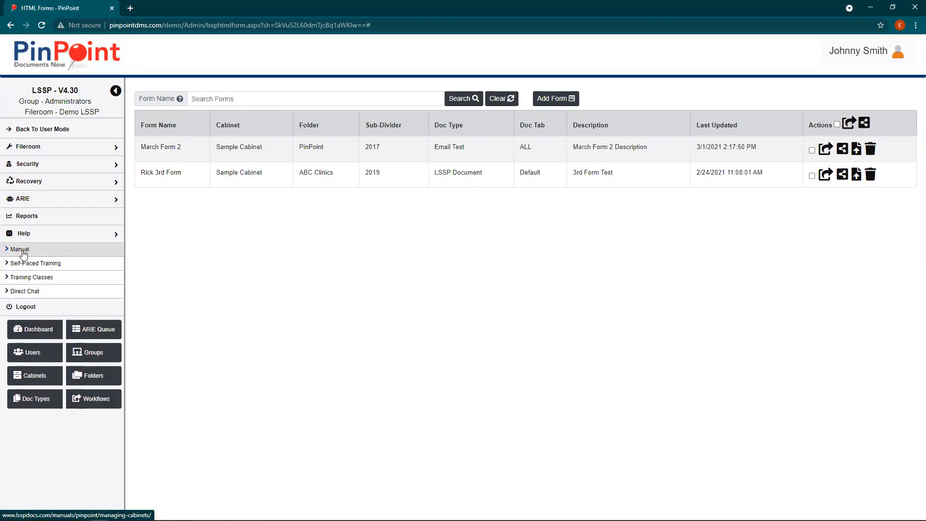
pyautogui.click(22, 253)
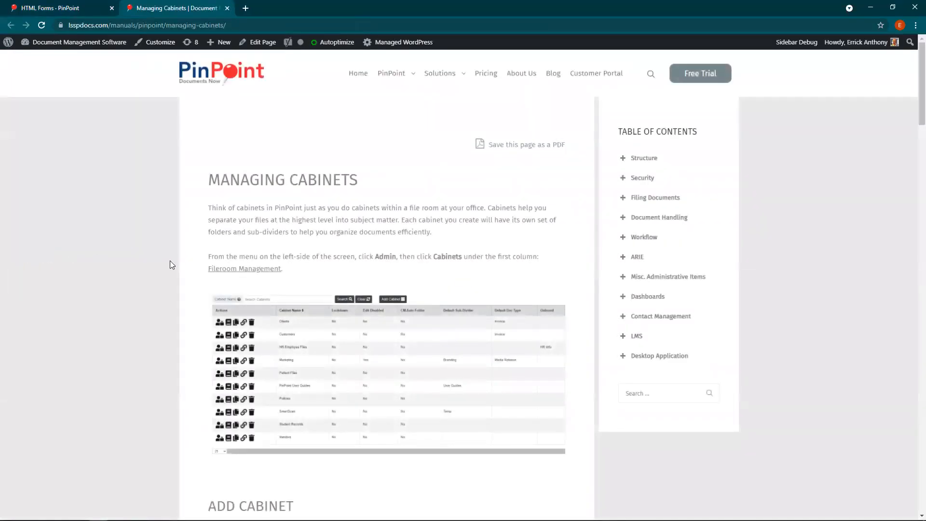
pyautogui.click(226, 9)
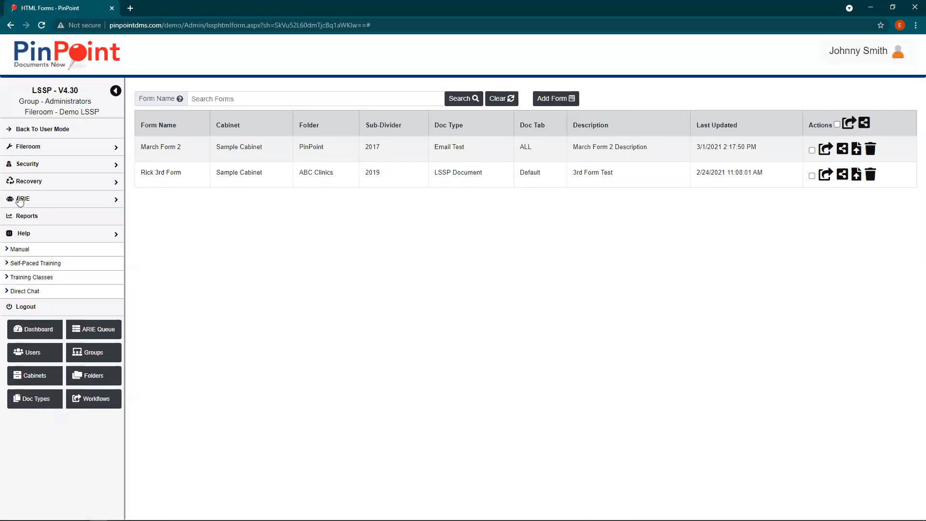
pyautogui.click(28, 264)
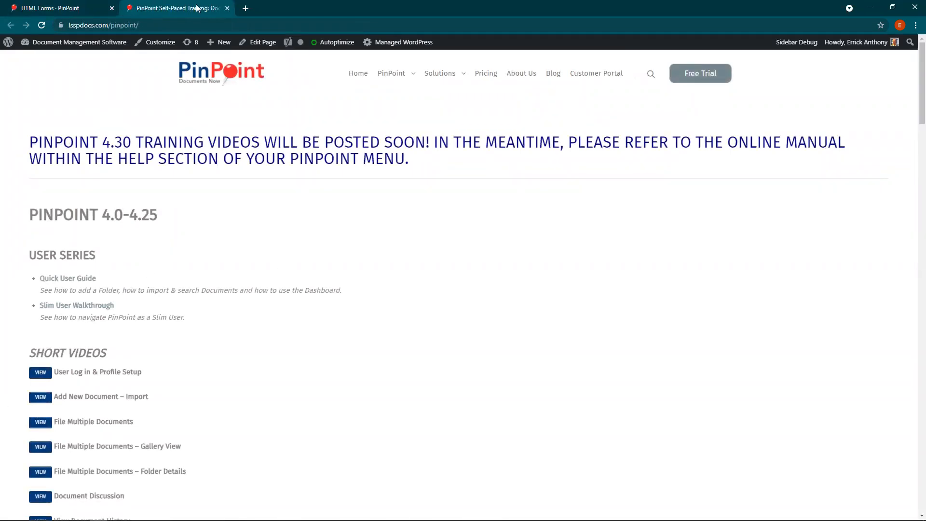
pyautogui.click(227, 9)
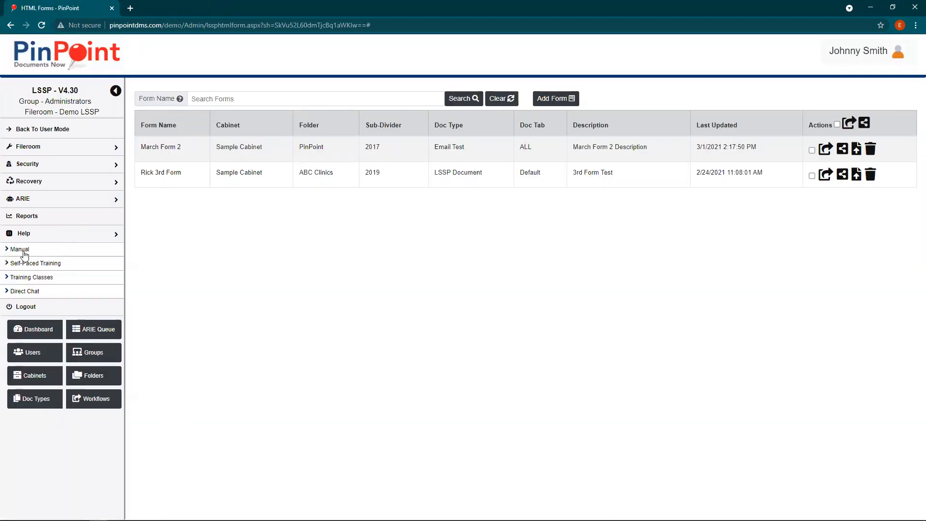
pyautogui.click(24, 235)
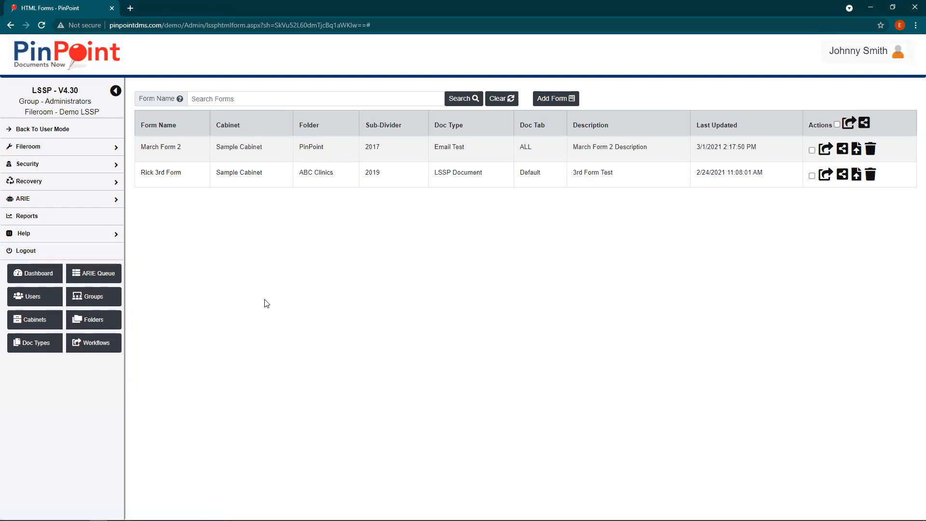